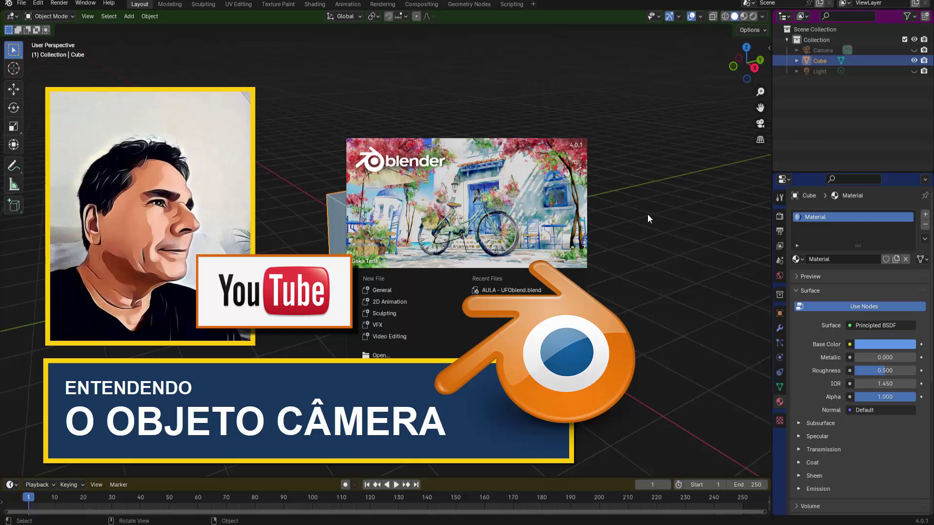
- Close the Blender startup splash screen to reveal the default cube scene
click(647, 214)
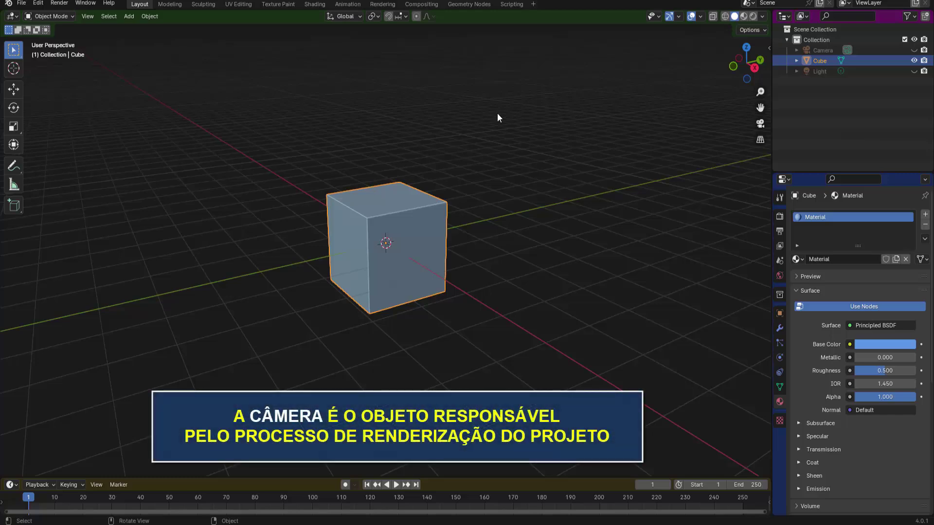
- Unhide the Light and Camera in the Outliner, then select the camera to show its 50 mm Perspective lens
click(914, 71)
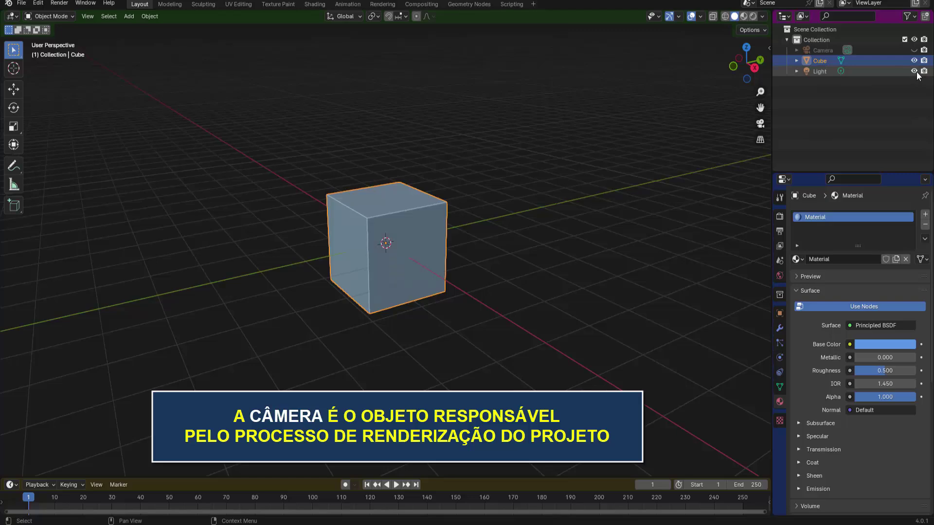
click(913, 50)
scroll(658, 143, down, 2)
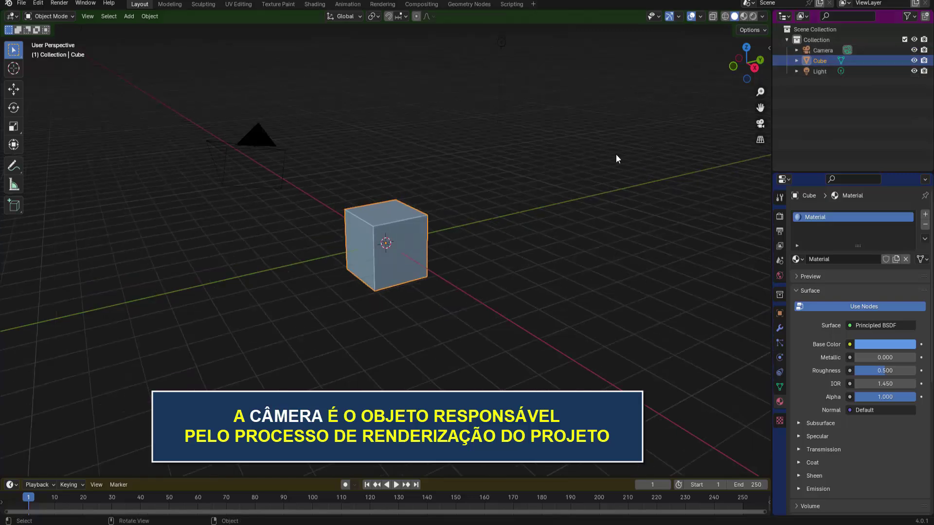
click(273, 150)
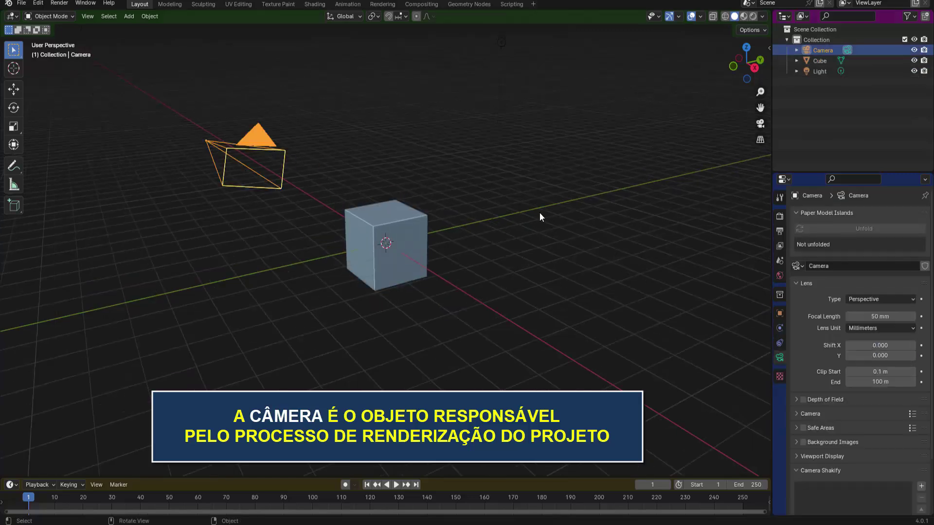
middle_drag(539, 212, 532, 221)
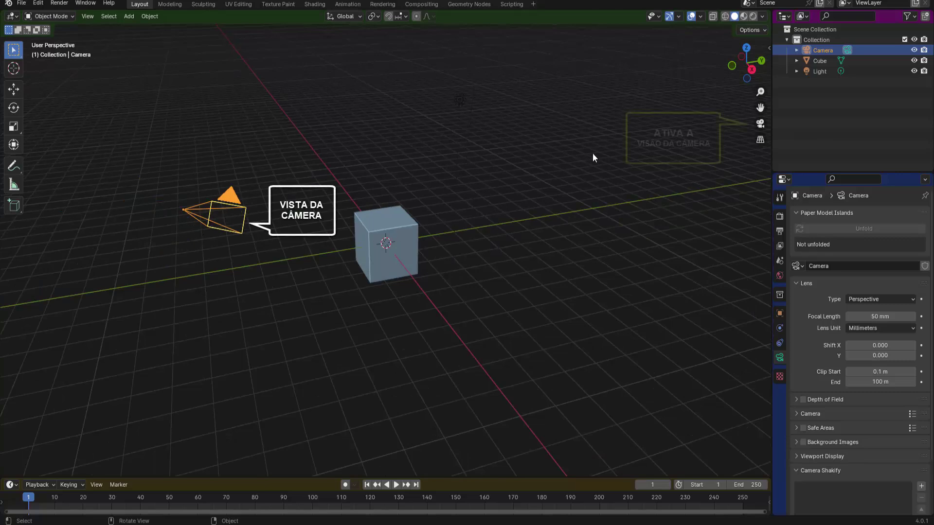
click(760, 127)
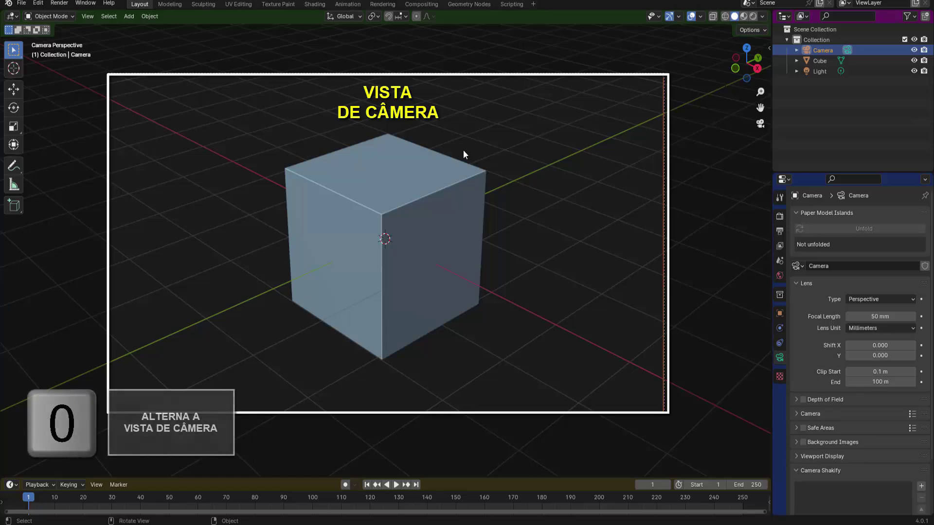
key(KP_0)
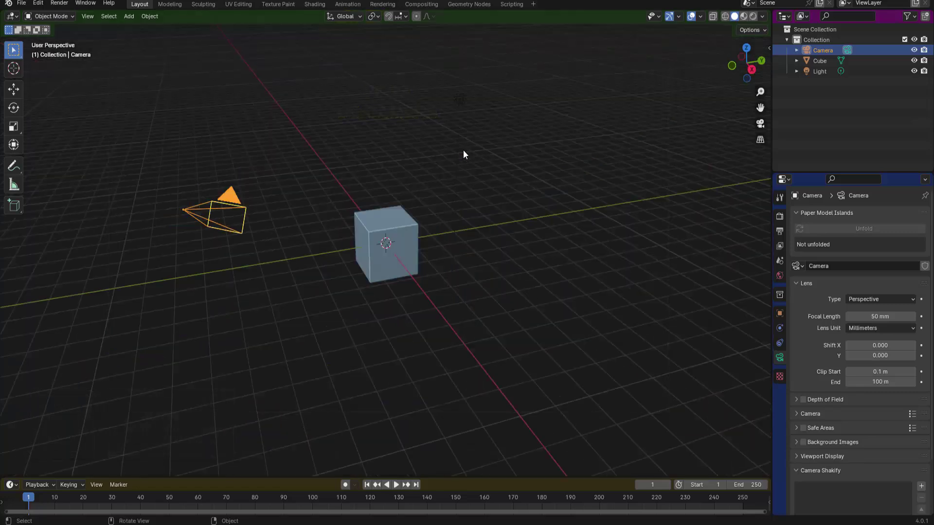
key(KP_0)
key(KP_0)
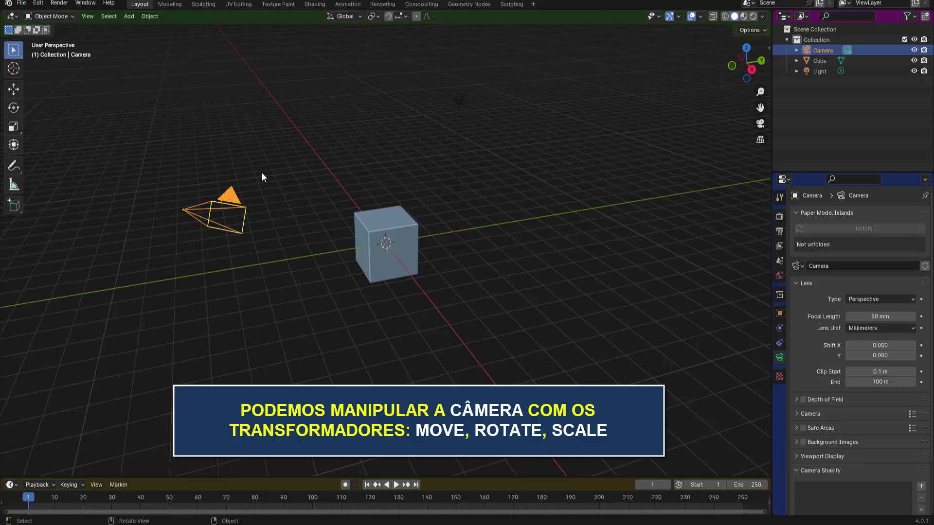
- Try the Move, Rotate and Scale gizmo tools on the camera, ending with Move active
click(13, 89)
click(14, 108)
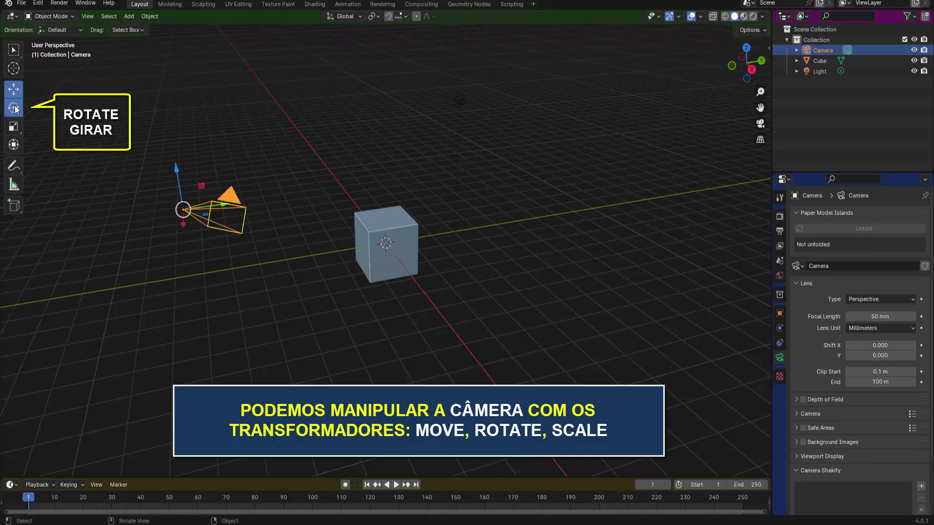
click(15, 126)
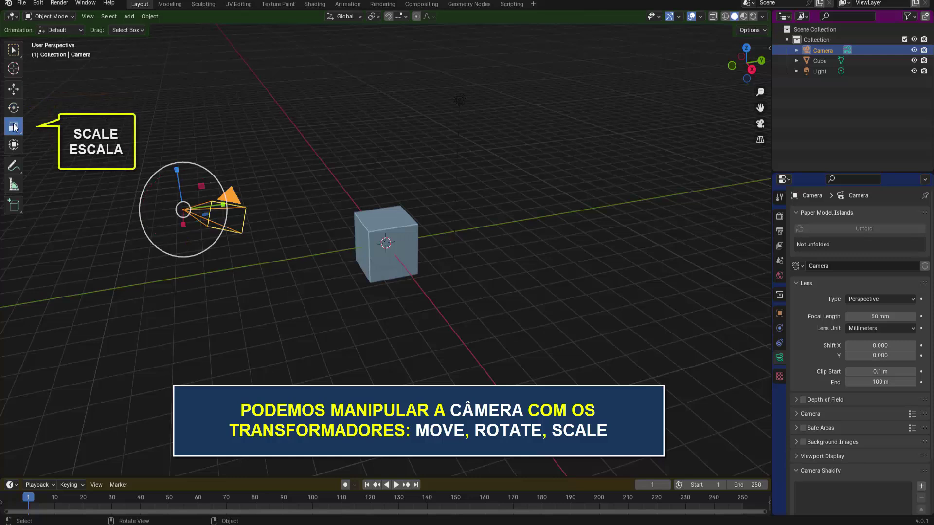
click(13, 89)
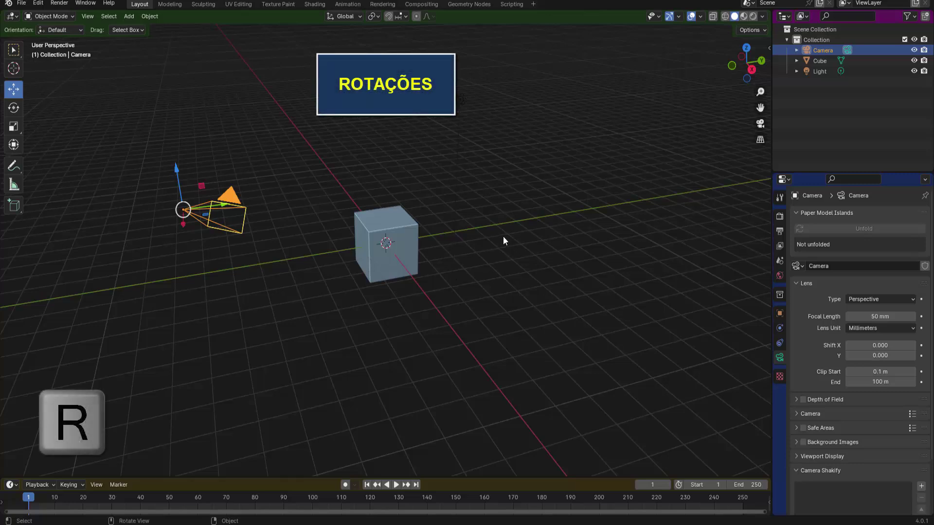
- Preview and cancel X, Z and Y camera rotations, then activate the Rotate tool and deselect
key(r)
key(x)
key(x)
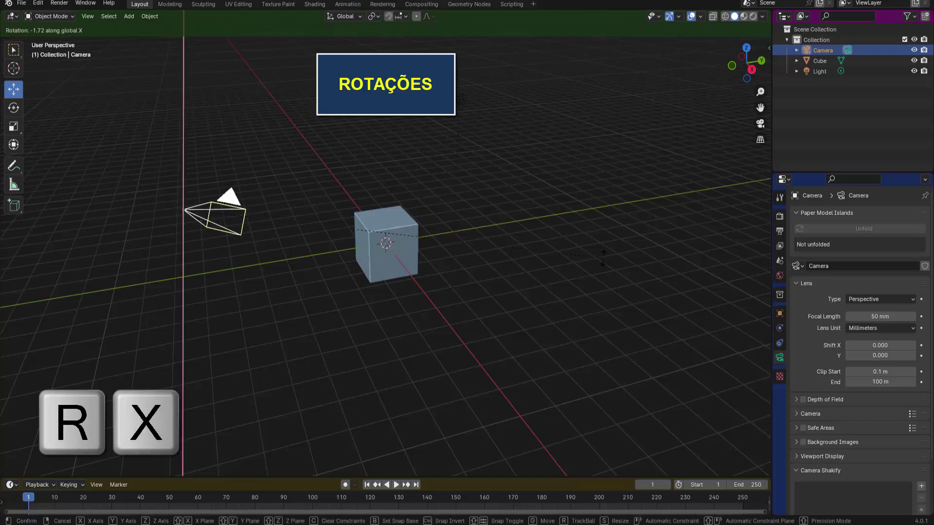
right_click(504, 307)
key(r)
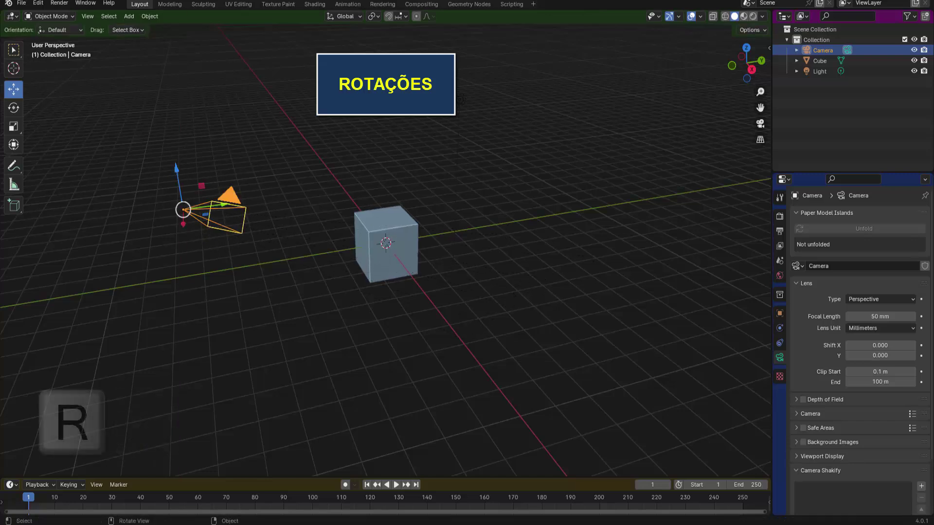
key(z)
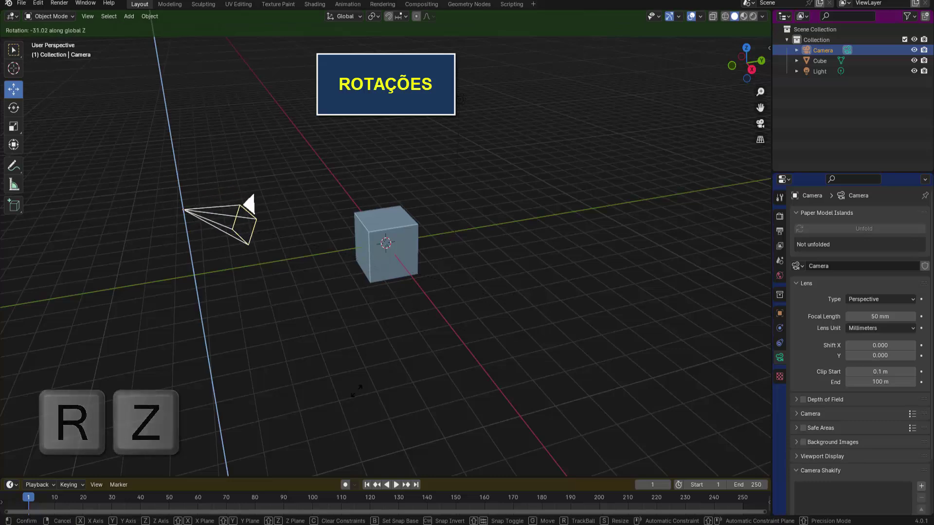
right_click(534, 300)
key(y)
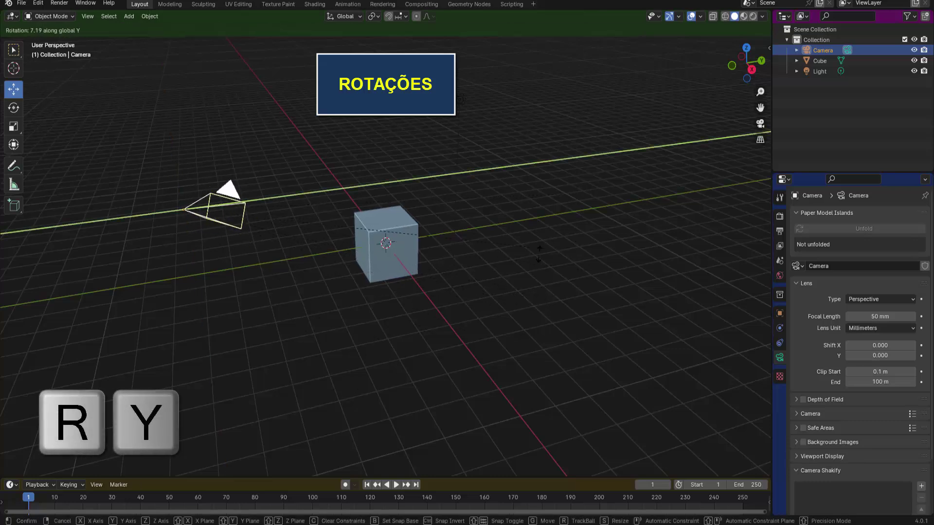
right_click(550, 274)
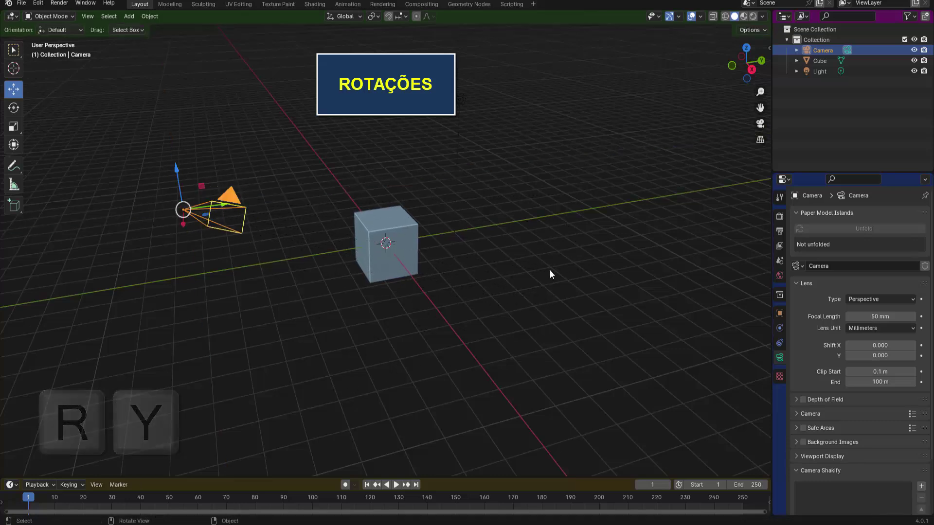
click(14, 107)
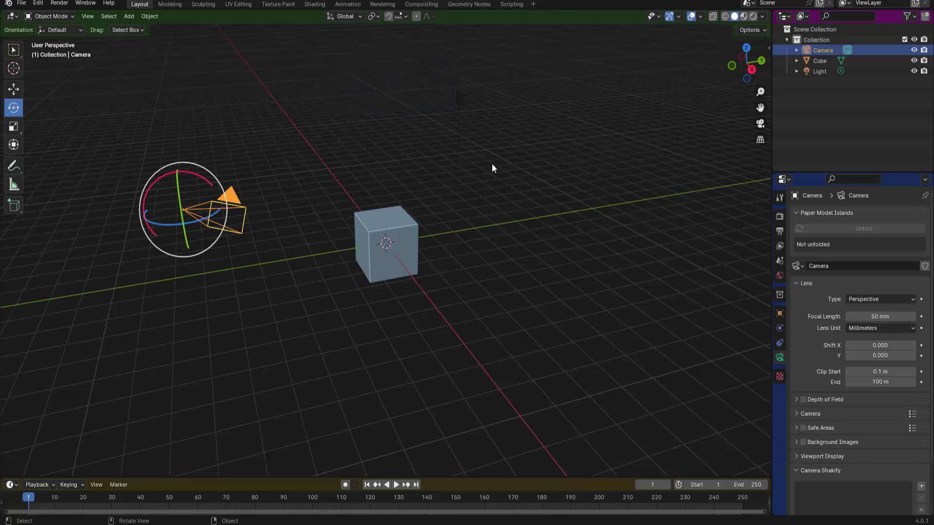
click(520, 198)
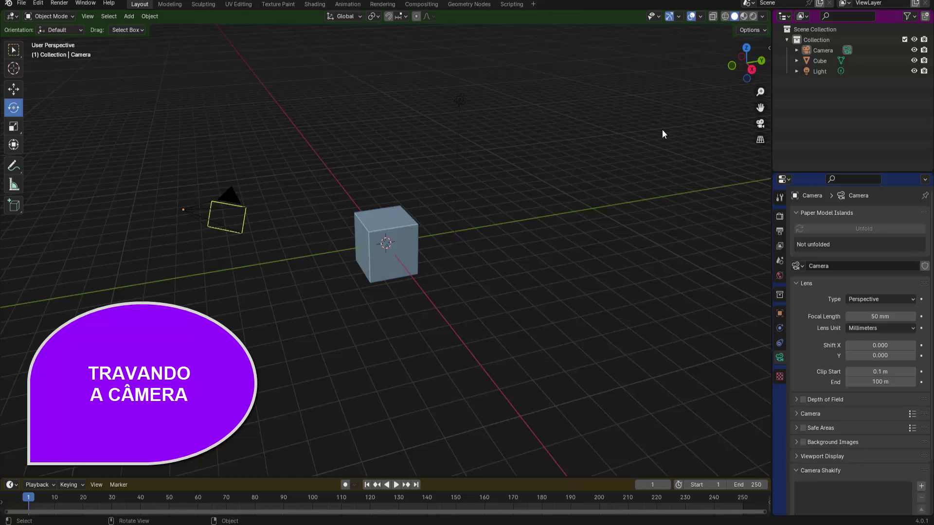
- Reselect the camera, enable Camera to View under the sidebar's View Lock, and look through the camera
click(227, 216)
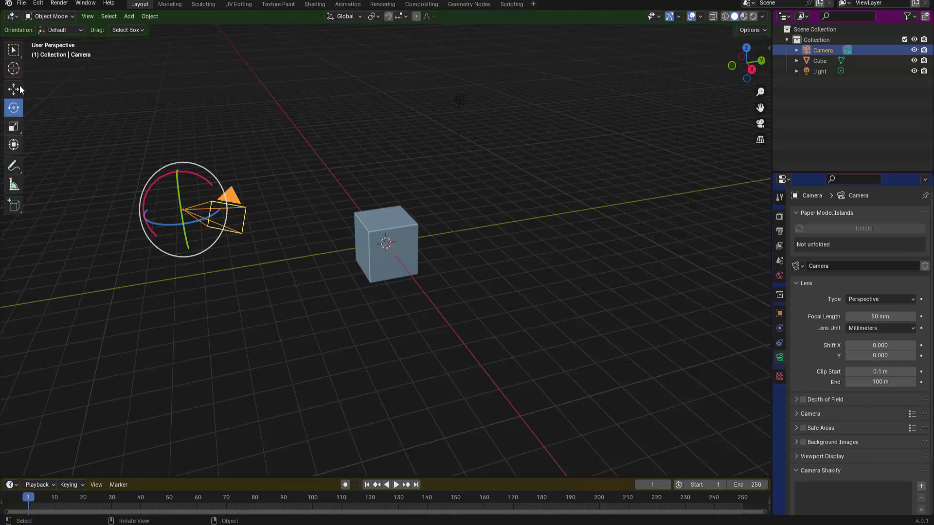
click(14, 53)
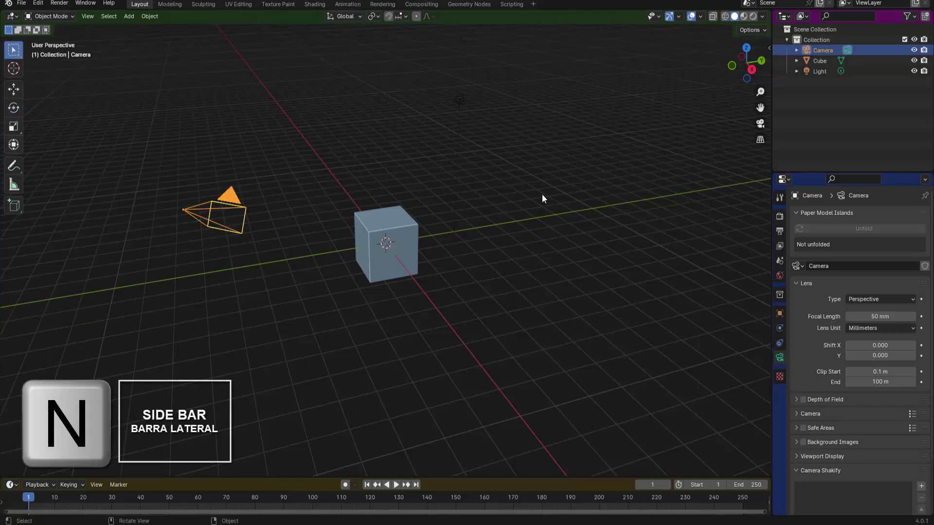
key(n)
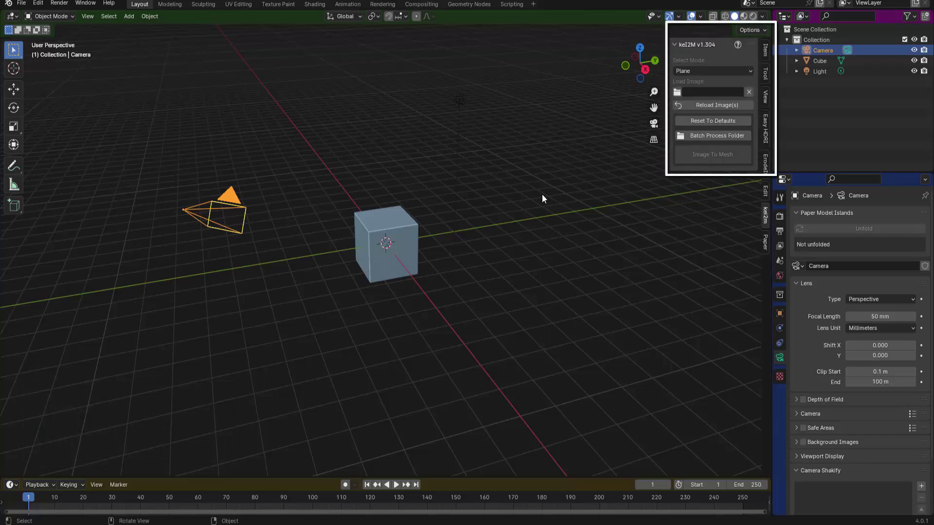
click(767, 96)
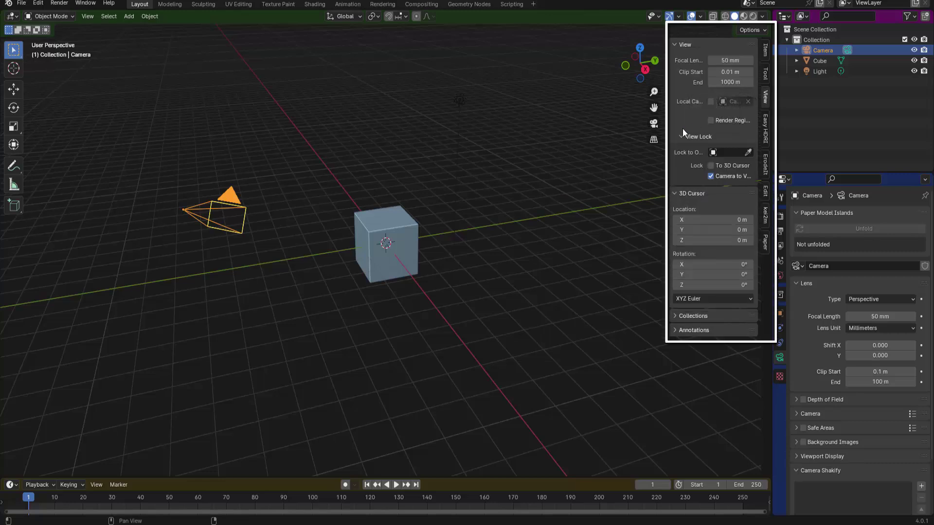
drag(668, 135, 644, 142)
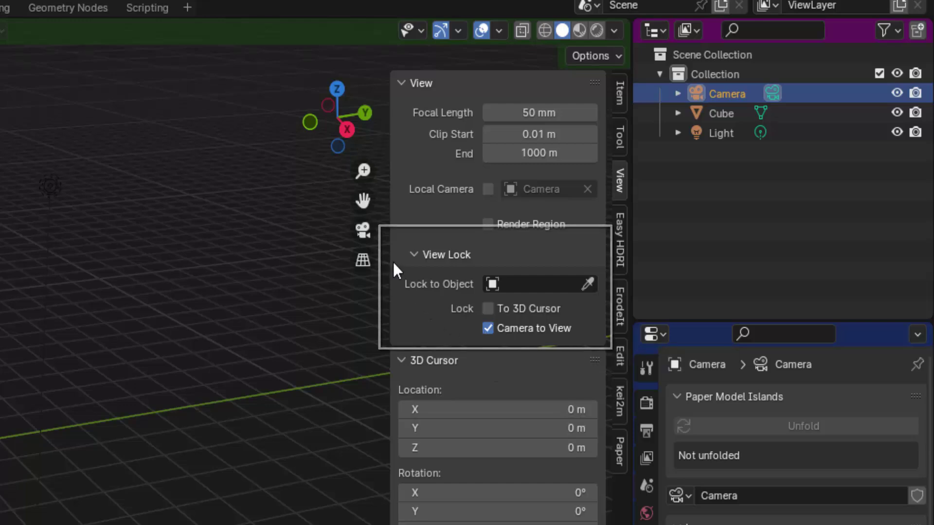
click(362, 230)
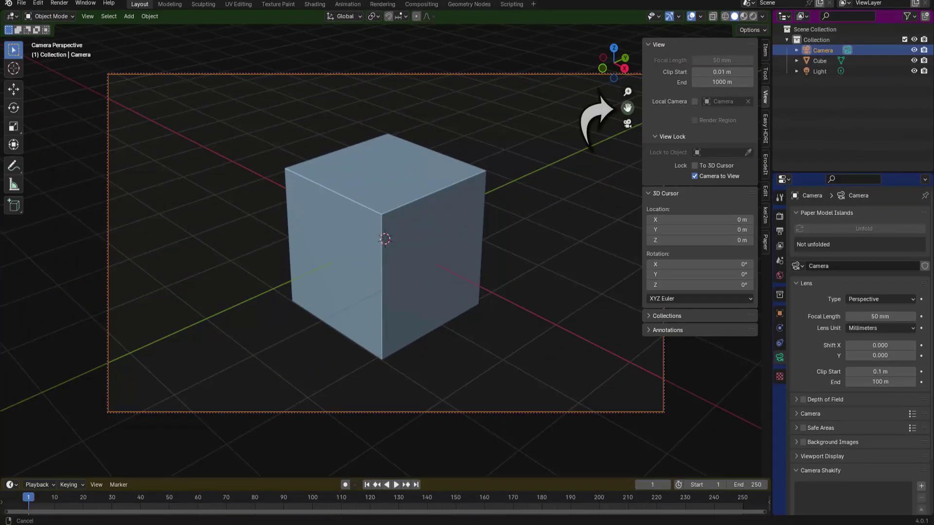
- Reframe the cube through the locked camera, toggle Camera to View off and on, then hide the sidebar
drag(627, 107, 569, 92)
mouse_move(627, 107)
mouse_down()
mouse_move(641, 117)
mouse_move(627, 83)
mouse_move(613, 84)
mouse_up()
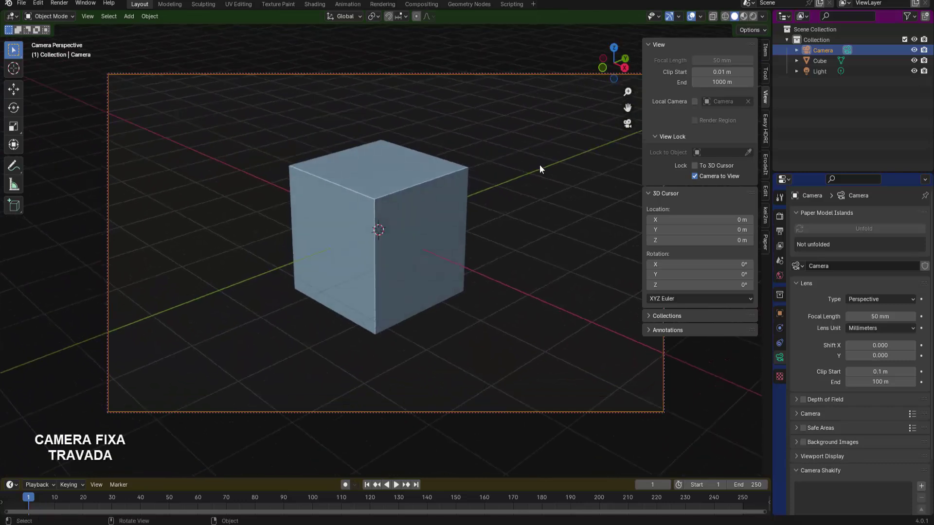
click(697, 178)
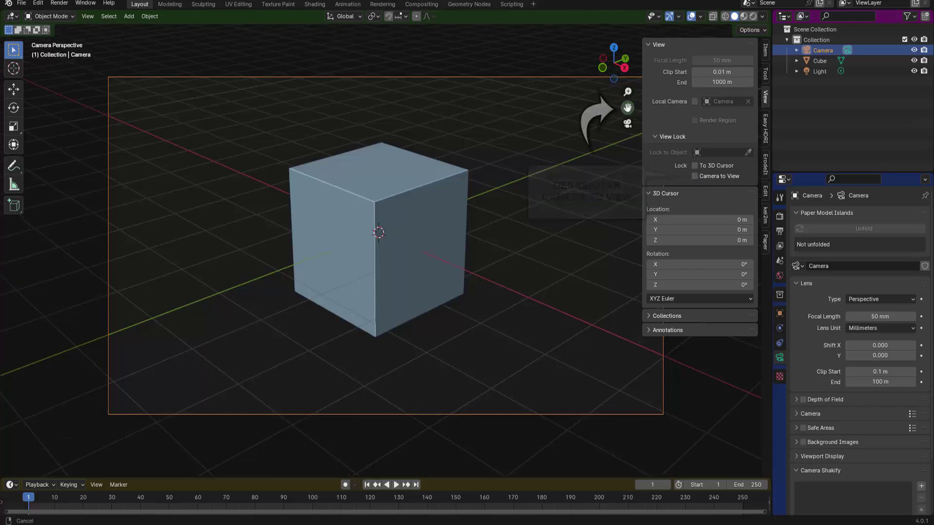
mouse_move(628, 107)
mouse_down()
mouse_move(648, 135)
mouse_move(548, 69)
mouse_up()
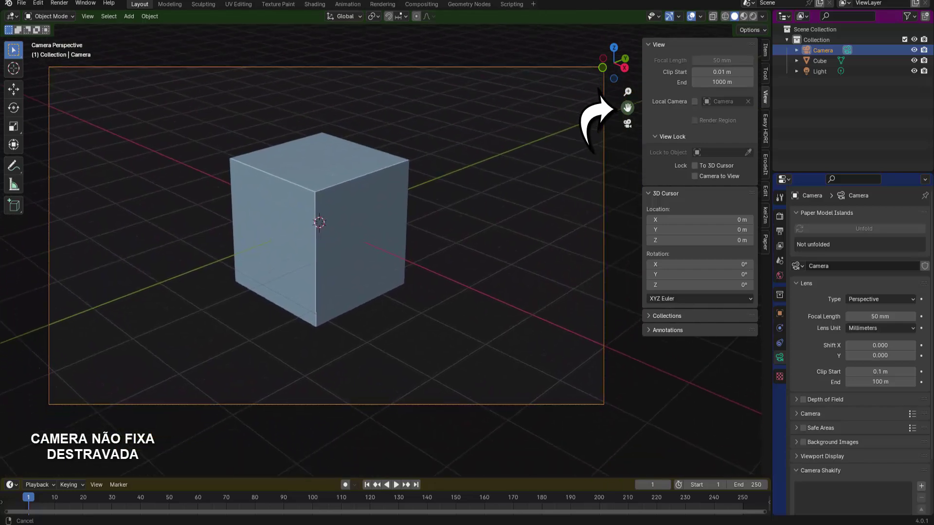
mouse_move(627, 107)
mouse_down()
mouse_move(658, 114)
mouse_move(627, 117)
mouse_move(627, 73)
mouse_up()
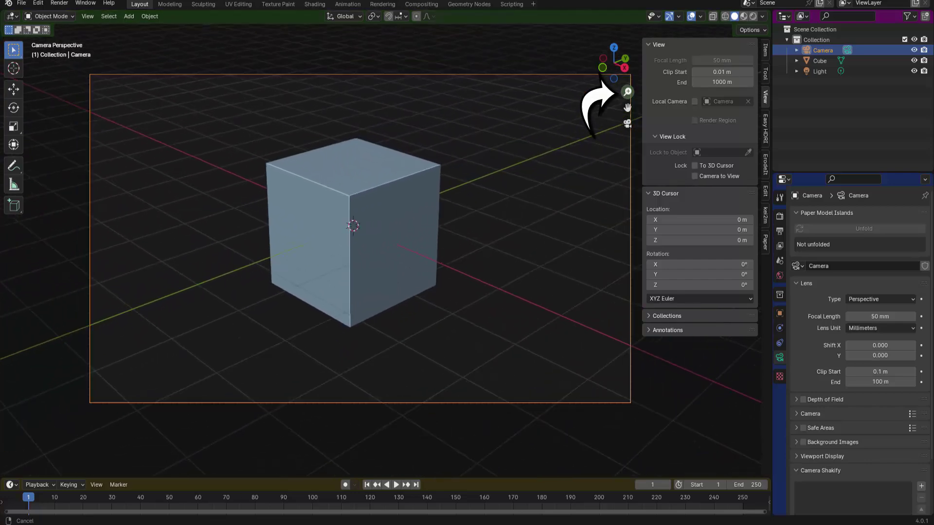
click(694, 176)
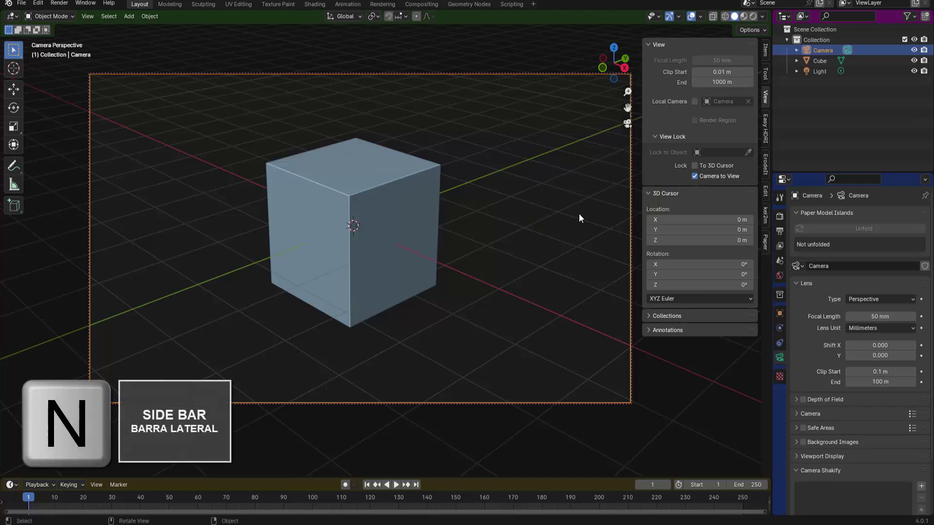
key(n)
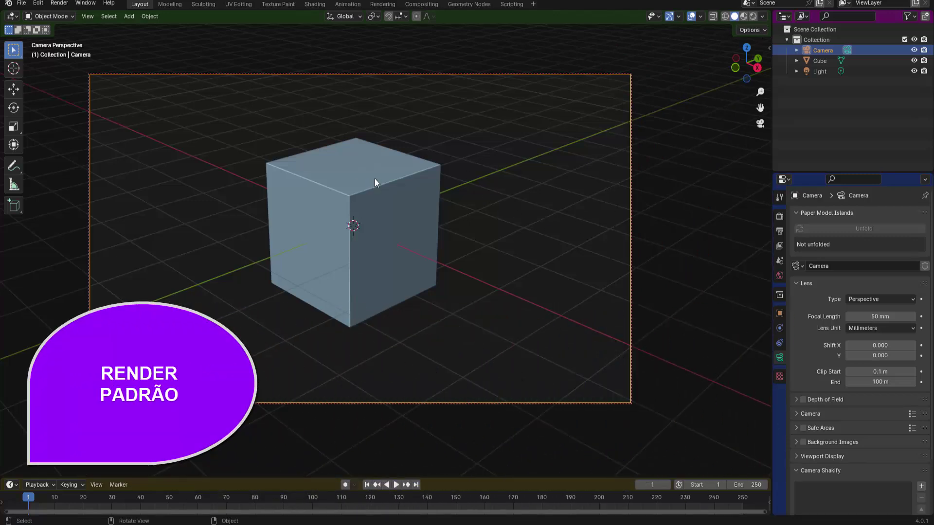
- Switch the viewport to Material Preview, then Rendered shading, and show the Render menu
click(746, 16)
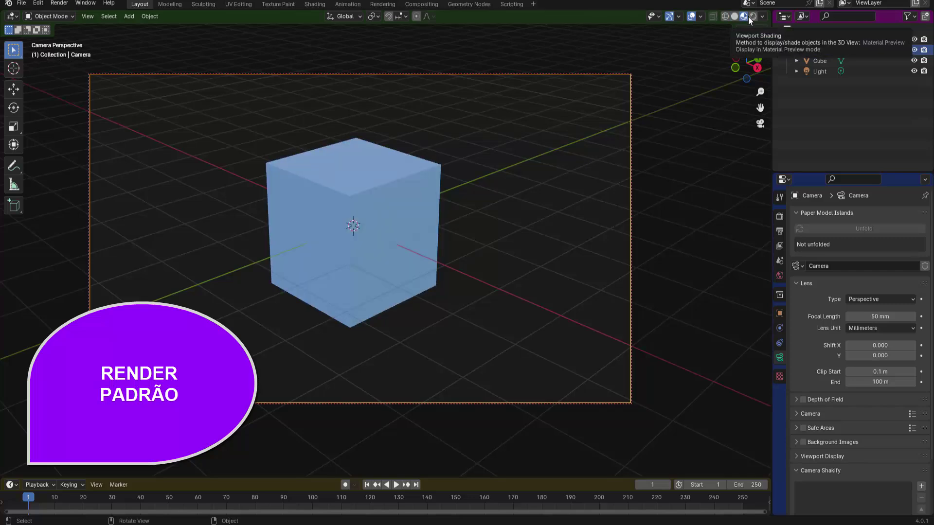
click(753, 17)
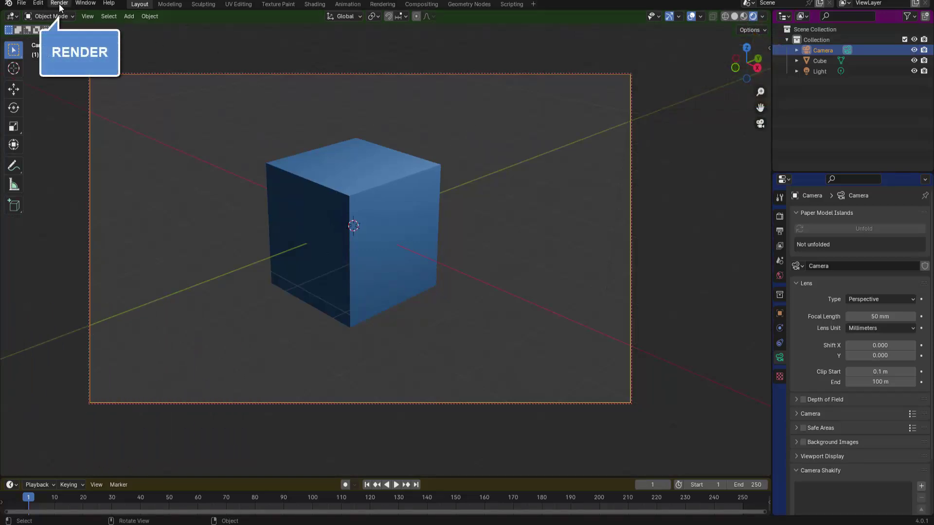
click(59, 4)
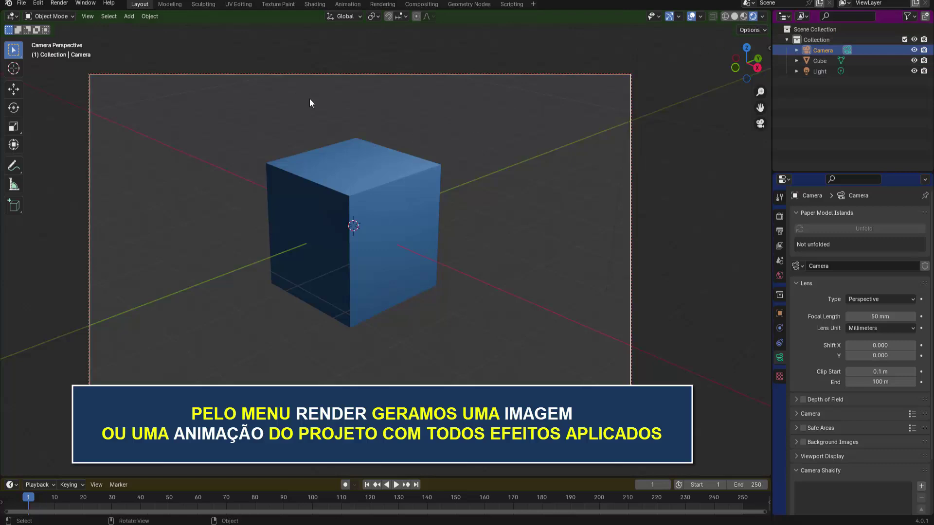
- Render a still image of the cube, close the result, and return to Solid shading
click(51, 4)
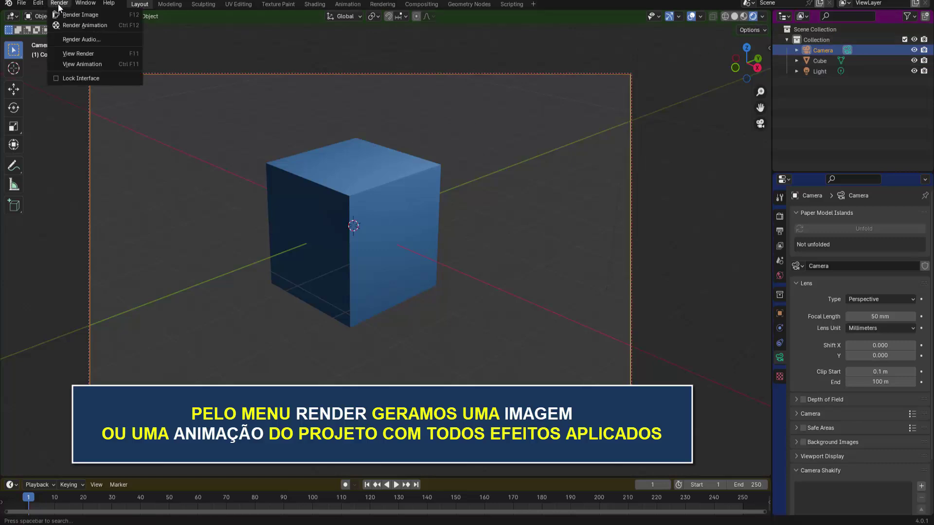
click(69, 12)
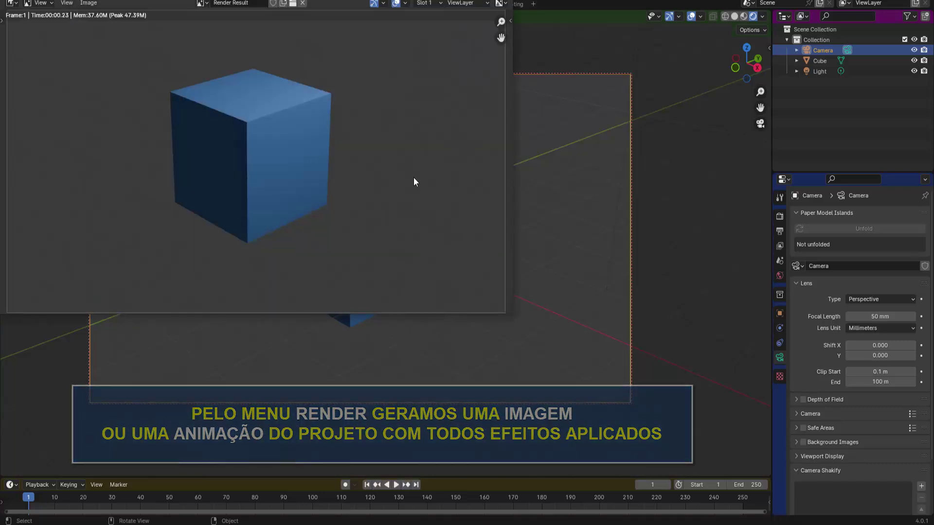
key(Escape)
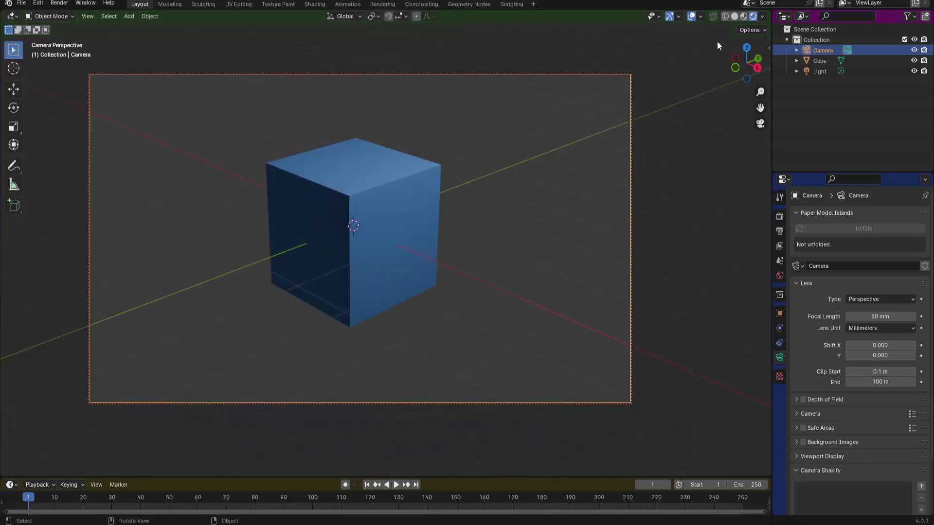
click(735, 18)
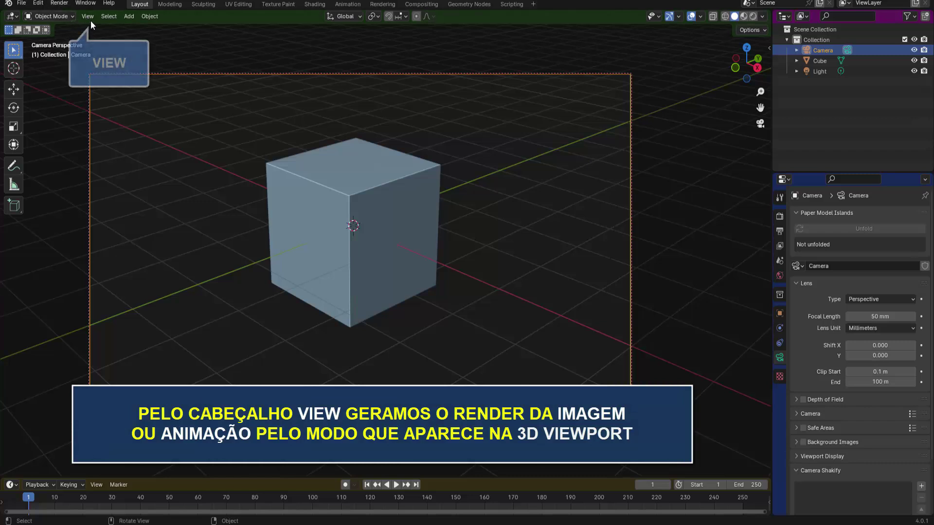
- Make a Viewport Render Image of the solid-shaded camera view from the View menu
click(89, 18)
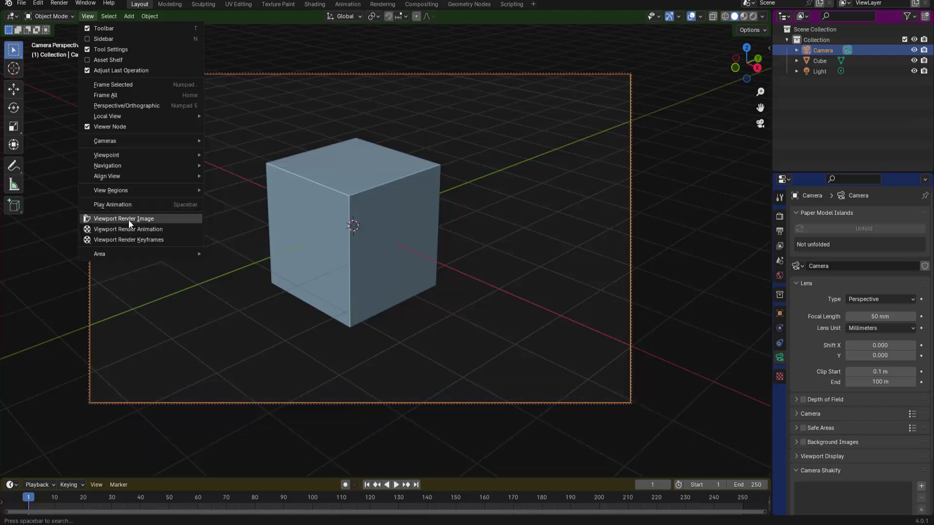
click(128, 220)
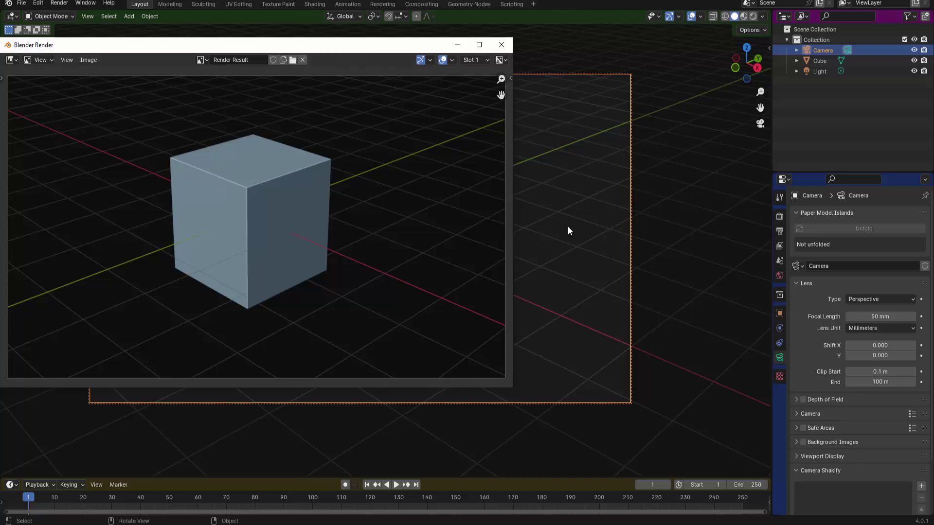
- Close the previous render, make a Wireframe viewport render of the cube, then return to Solid shading
click(501, 45)
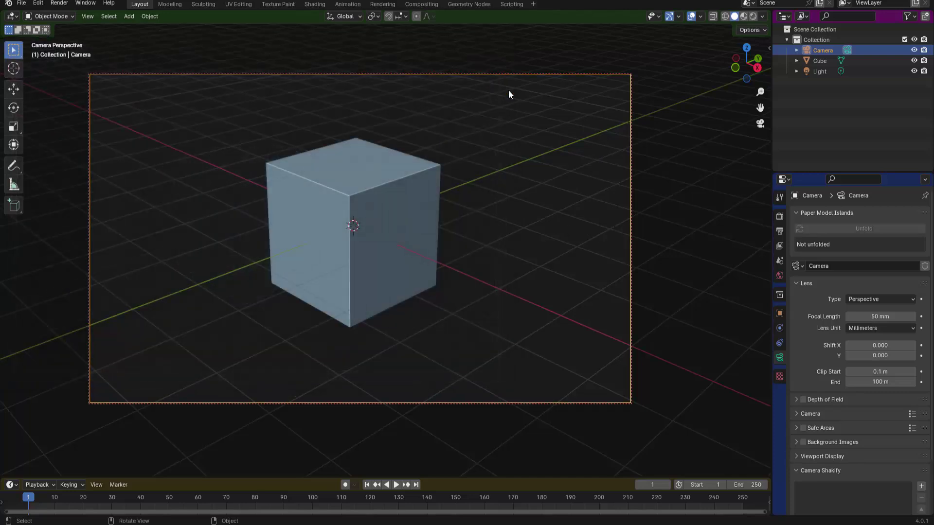
click(726, 17)
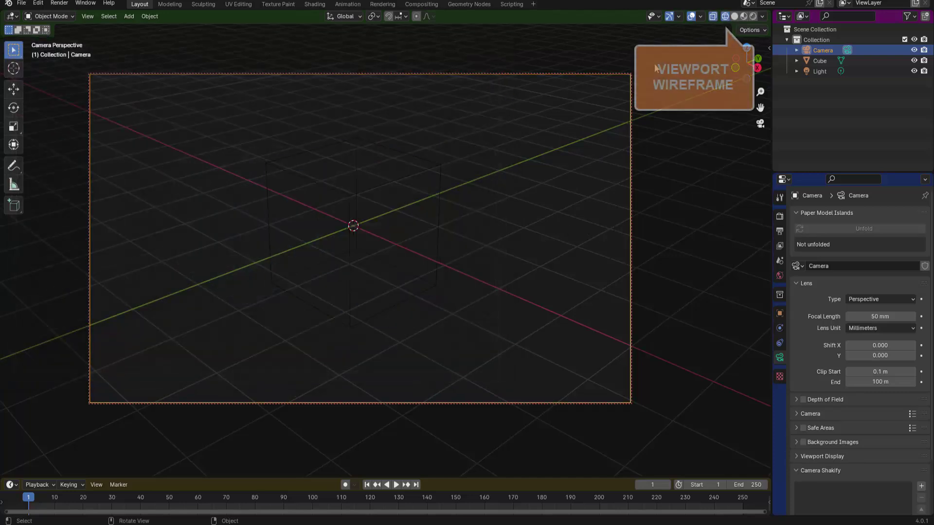
click(418, 161)
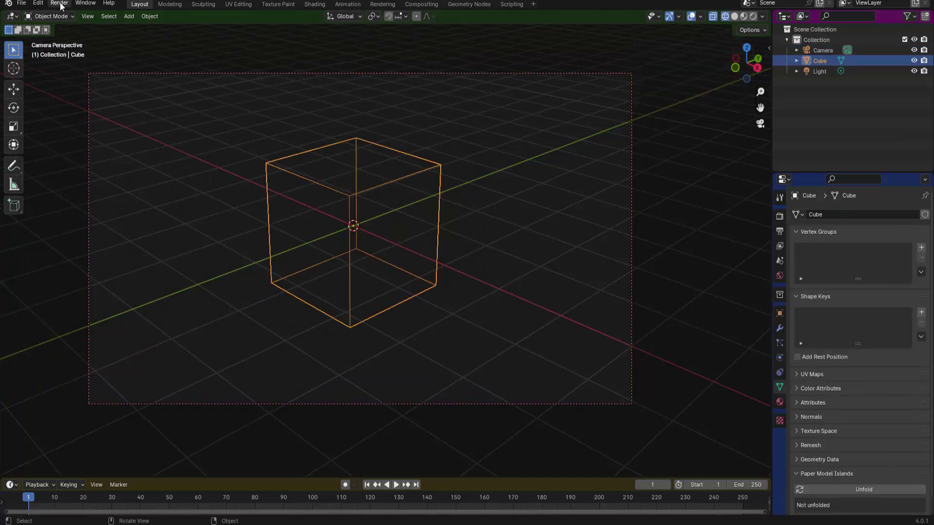
click(88, 16)
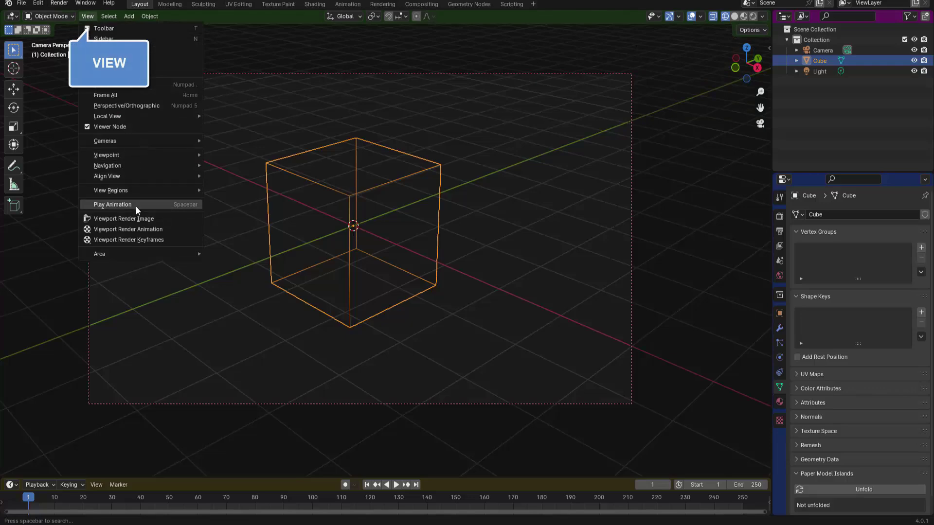
click(126, 218)
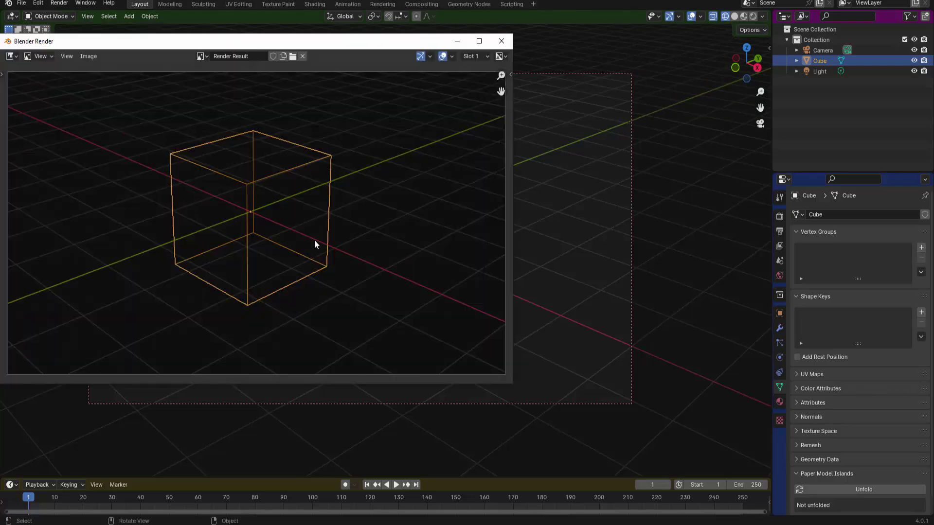
click(502, 42)
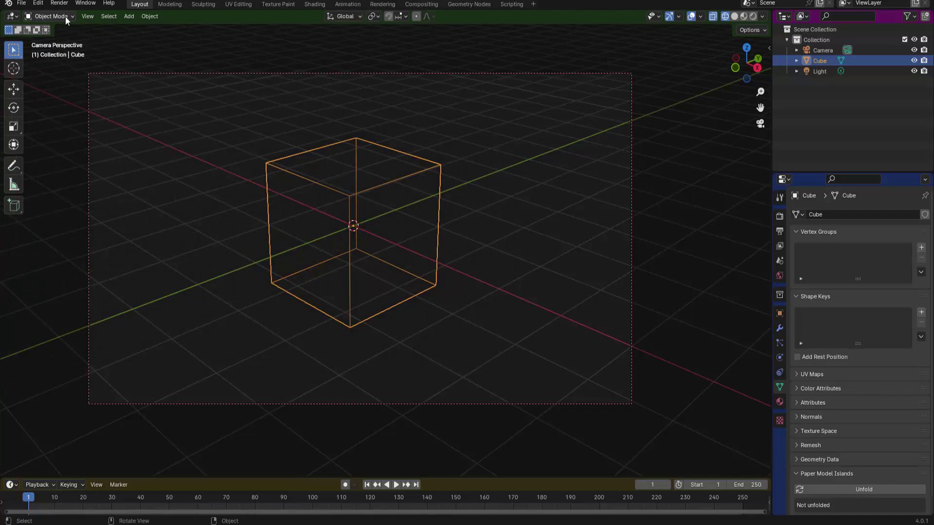
click(59, 3)
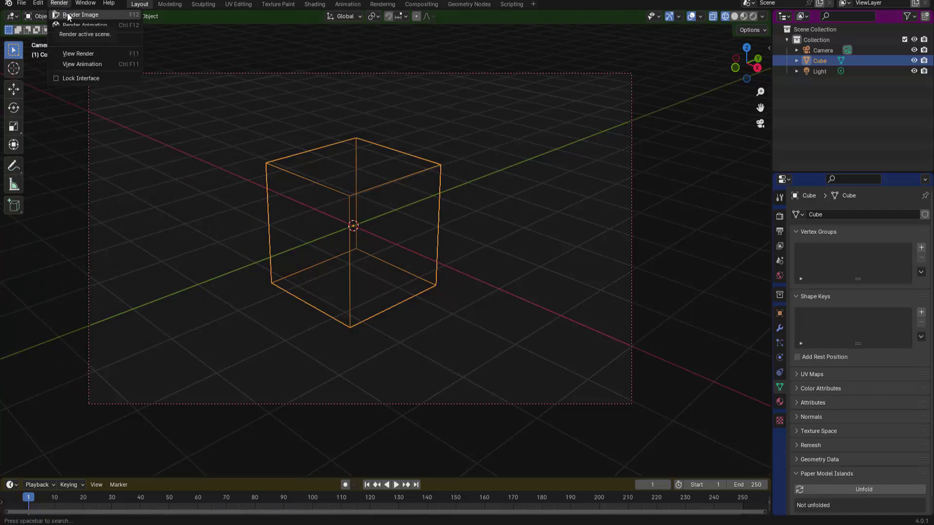
key(shift+z)
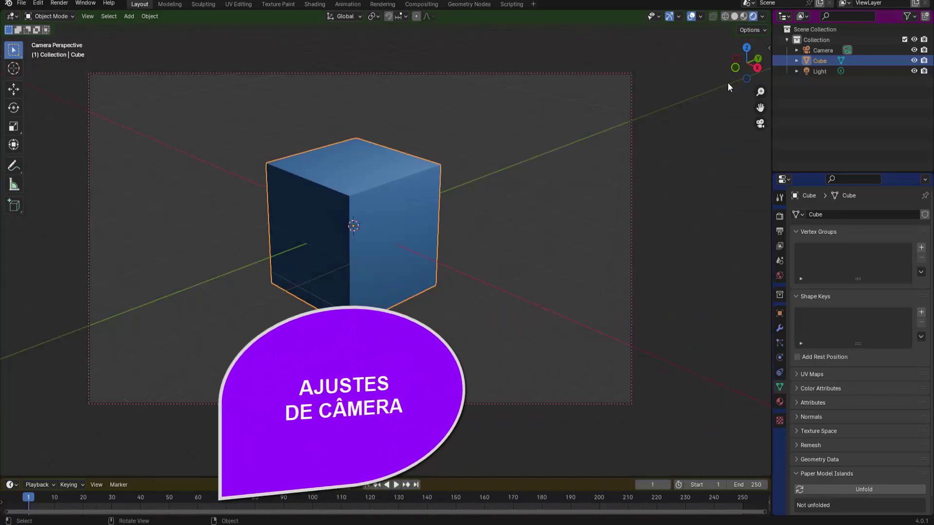
- Leave camera view and select the camera to show its Perspective 50 mm lens settings
click(759, 123)
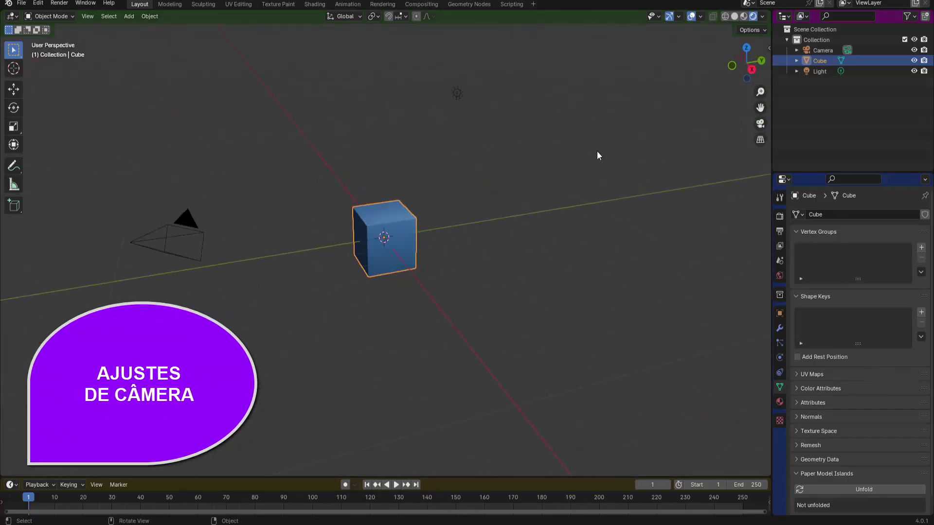
click(186, 233)
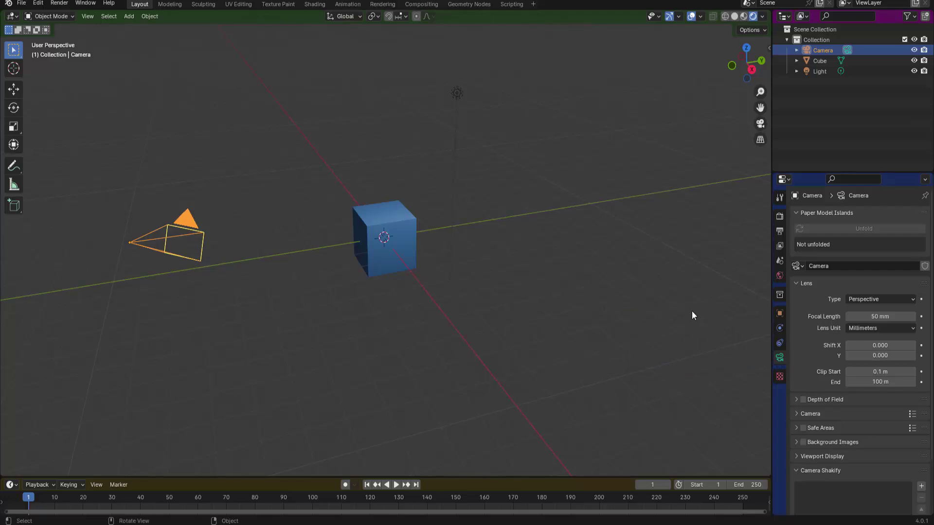
- Look through the camera again and switch its lens type to Orthographic
click(865, 299)
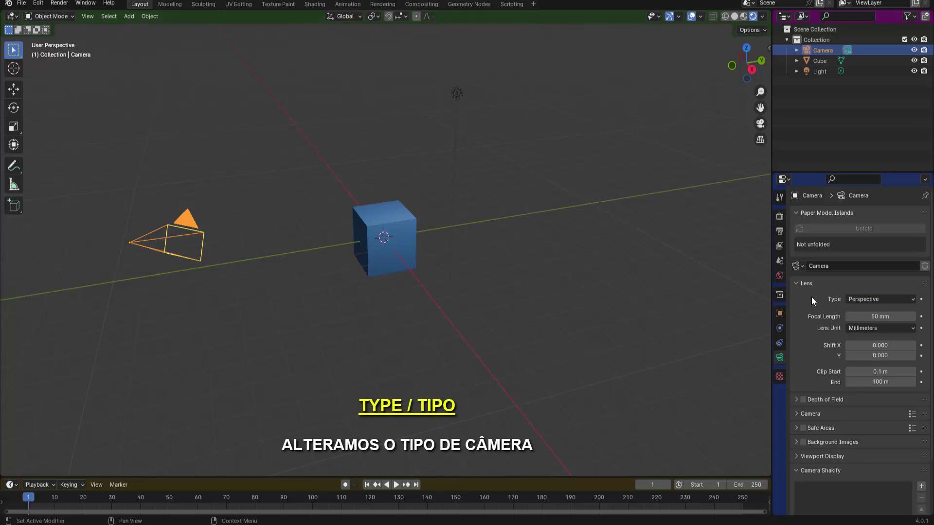
click(760, 124)
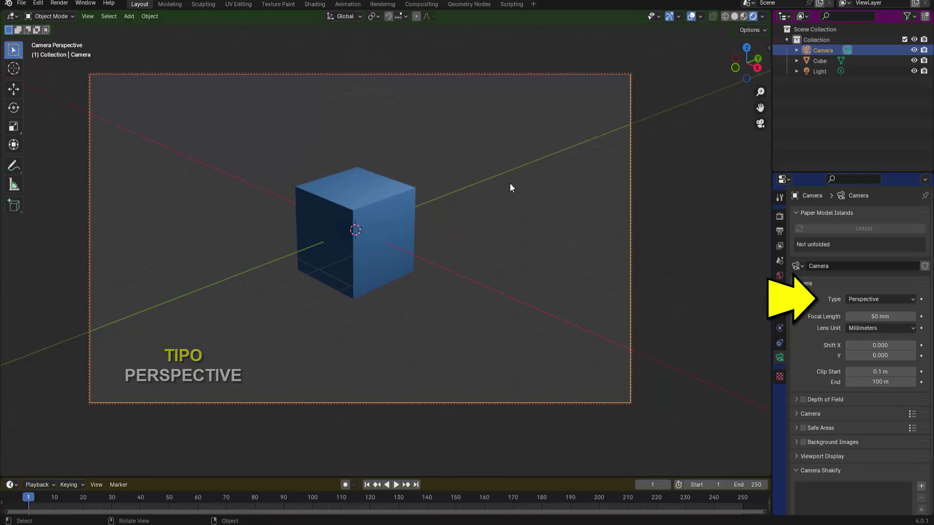
click(861, 299)
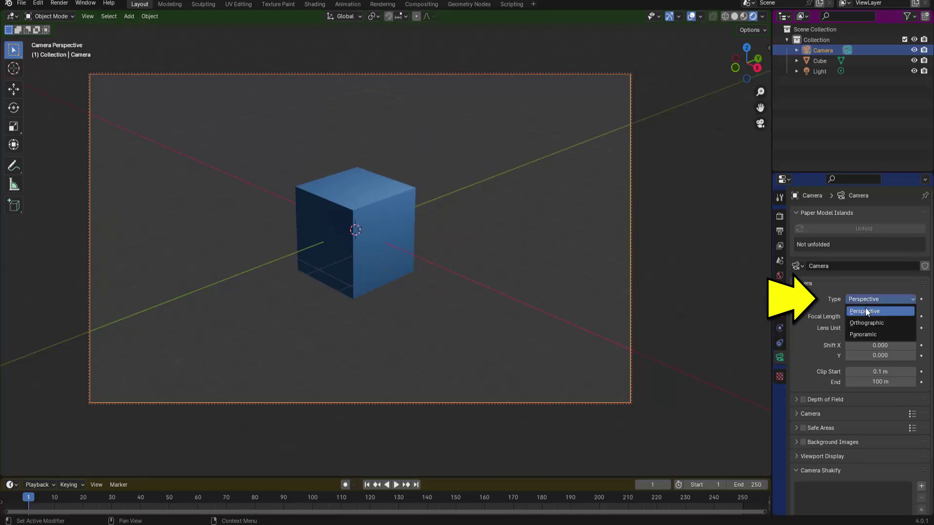
click(865, 320)
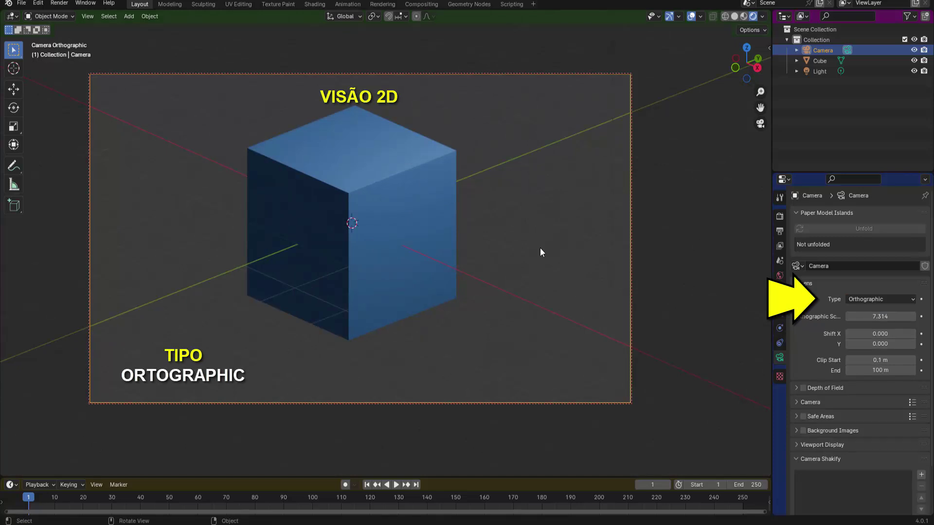
- Try the Panoramic lens type, then set the camera back to Perspective
click(856, 298)
click(867, 334)
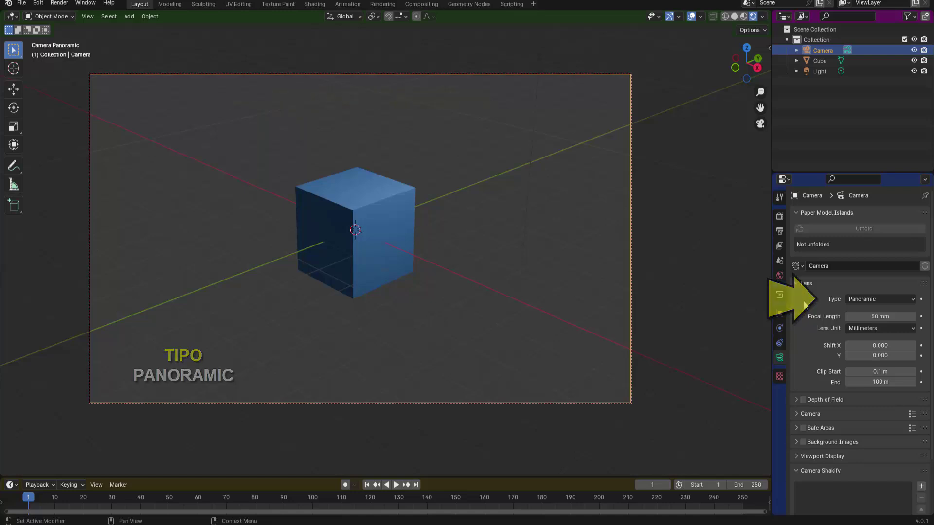
click(857, 299)
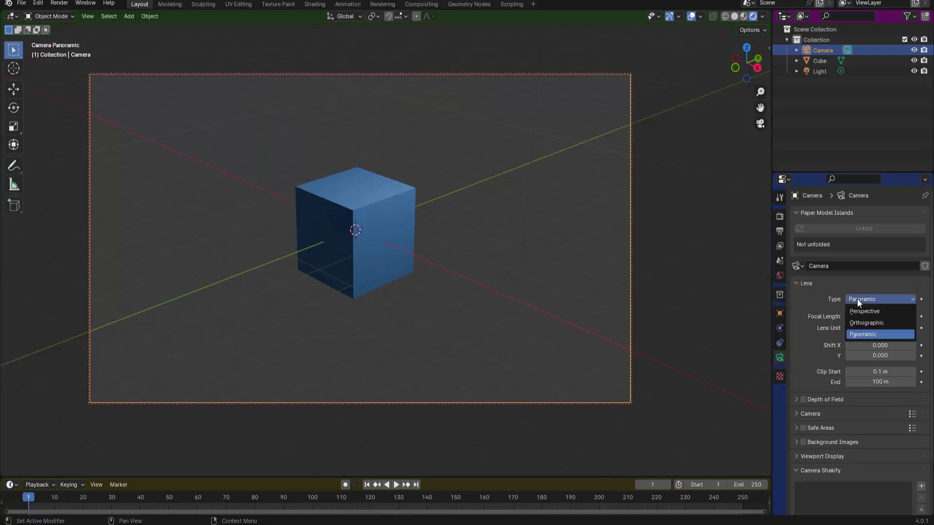
click(857, 309)
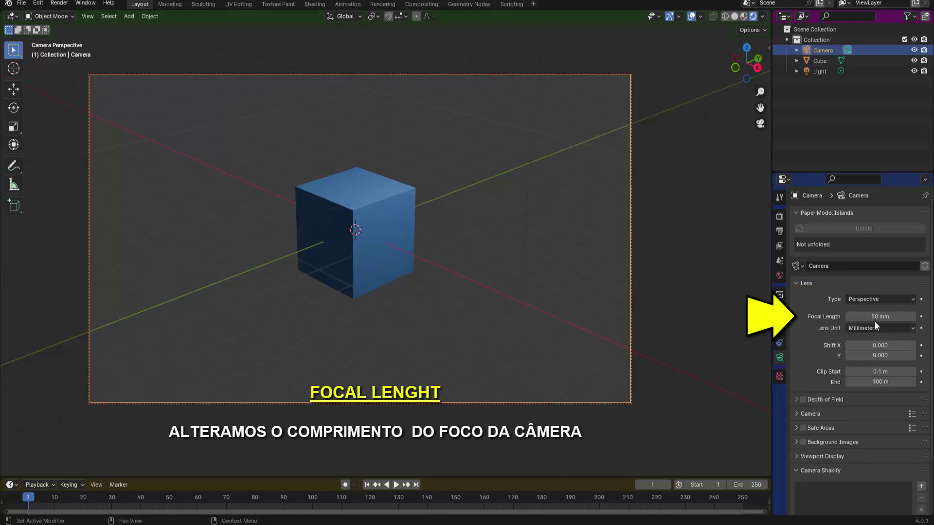
drag(856, 316, 890, 317)
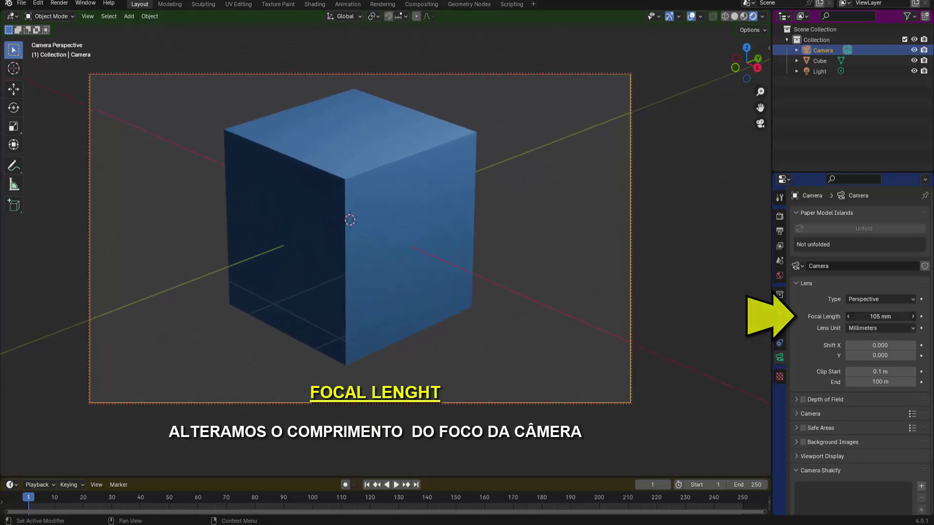
mouse_move(890, 316)
mouse_down()
mouse_move(870, 316)
mouse_move(890, 317)
mouse_up()
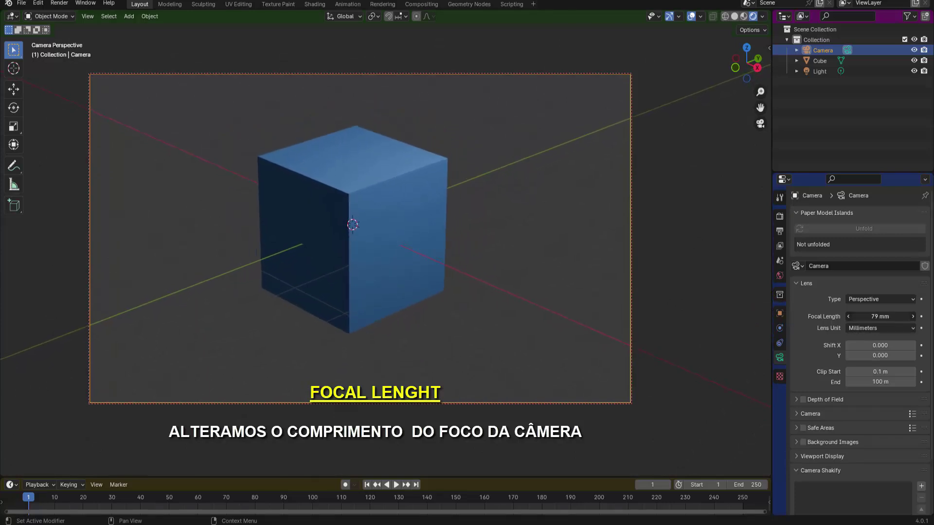
click(869, 317)
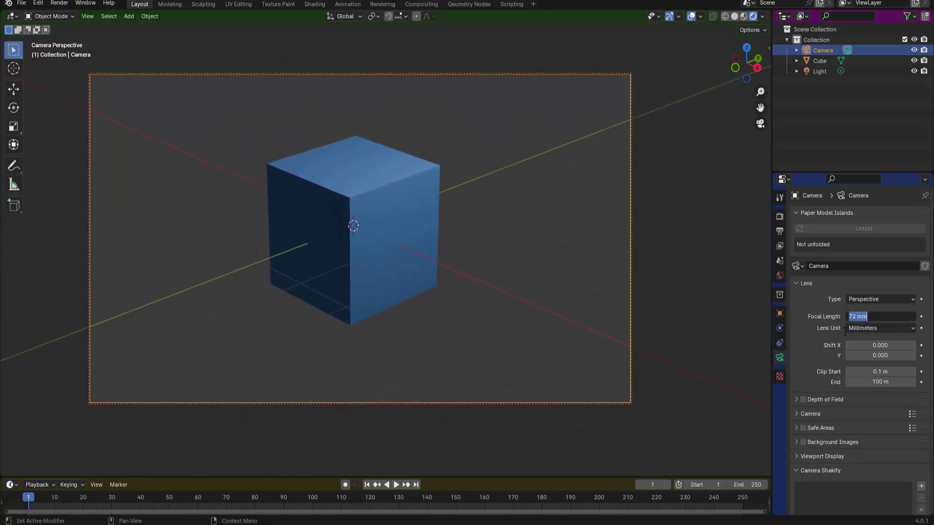
text(50)
key(Return)
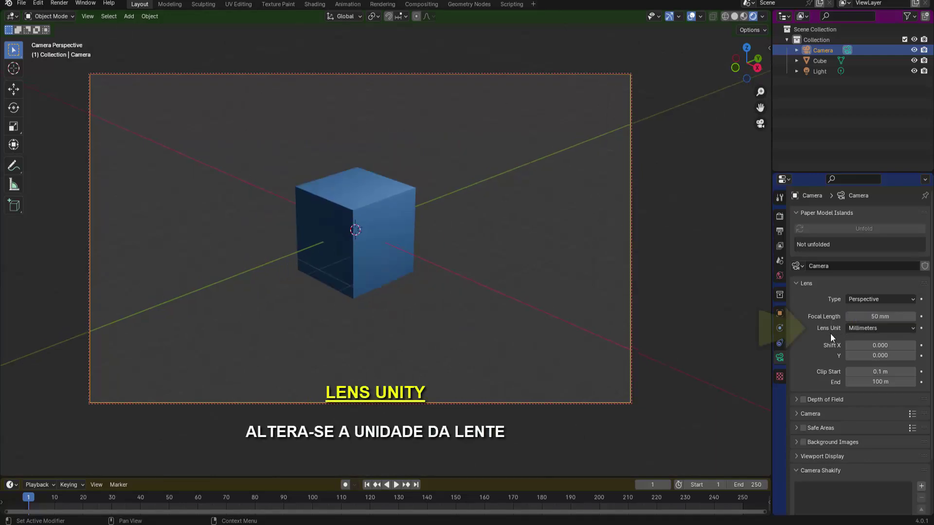
click(869, 328)
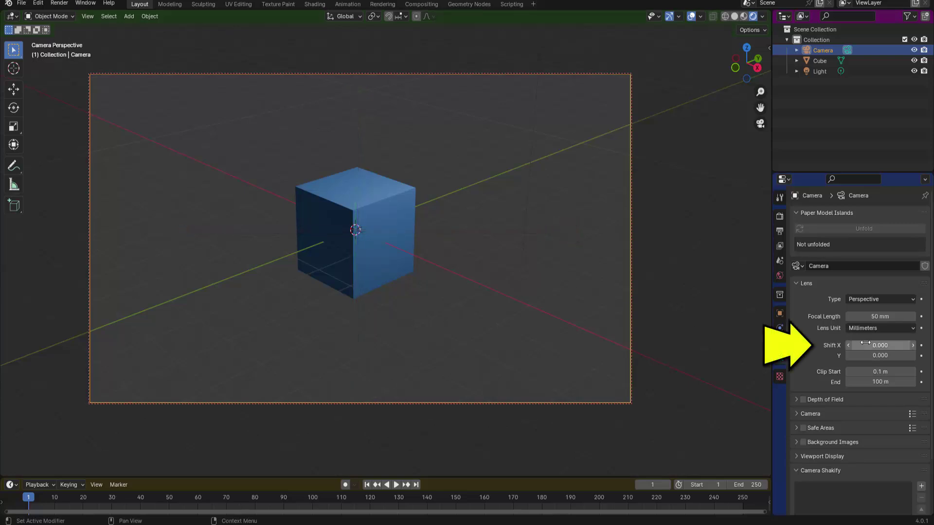
- Shift the lens to X -0.030 and Y -0.020, and try Clip End 10 m before restoring 100 m
mouse_move(865, 343)
mouse_down()
mouse_move(914, 342)
mouse_move(878, 343)
mouse_move(855, 358)
mouse_move(870, 356)
mouse_up()
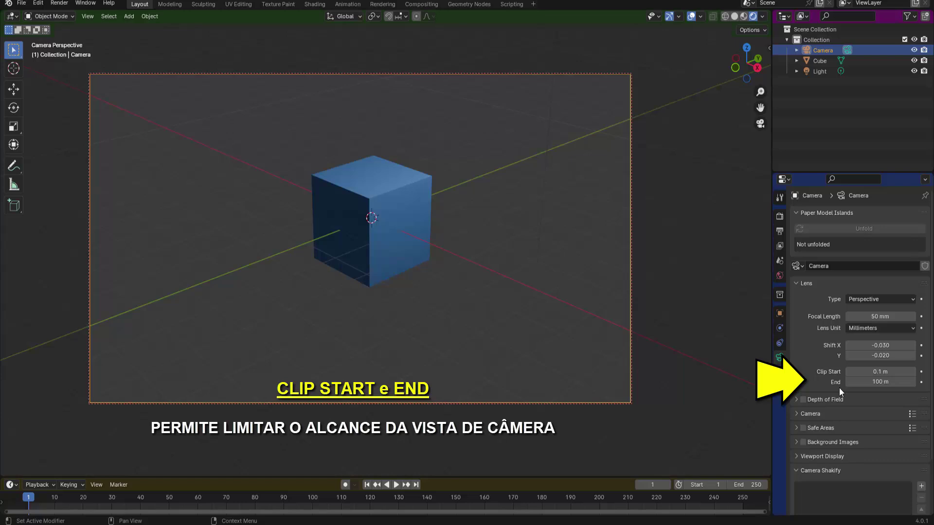
click(881, 384)
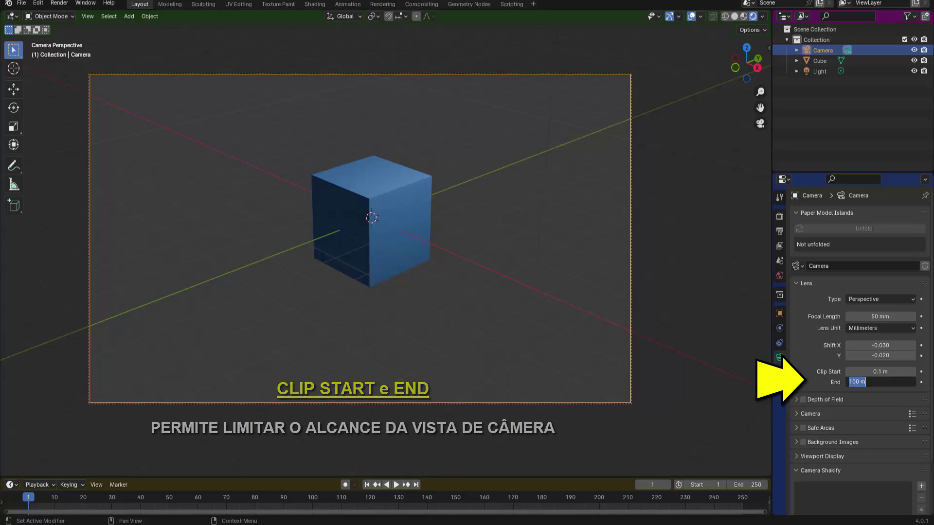
text(10)
key(Return)
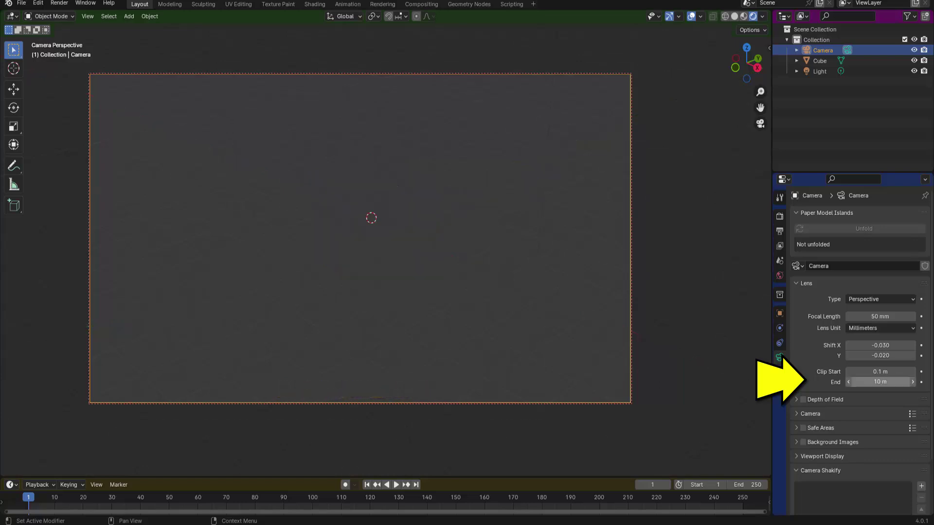
click(880, 382)
text(1)
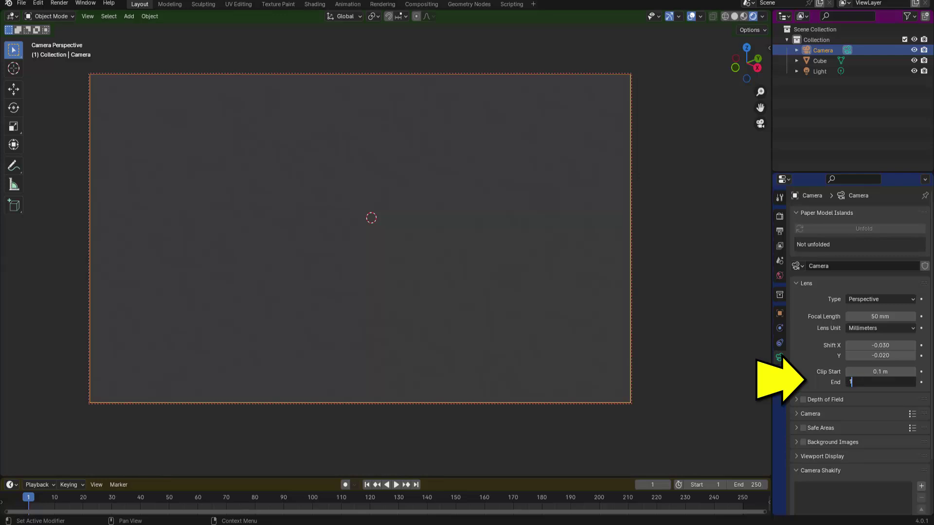
text(00)
key(Return)
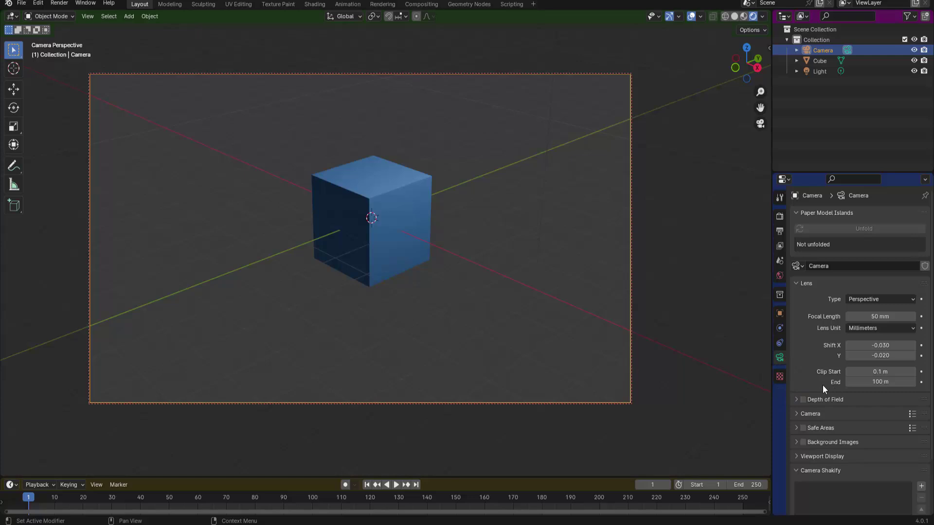
- Enable Depth of Field on the camera (Focus Distance 10 m, F-Stop 2.8) and collapse its panel
click(803, 400)
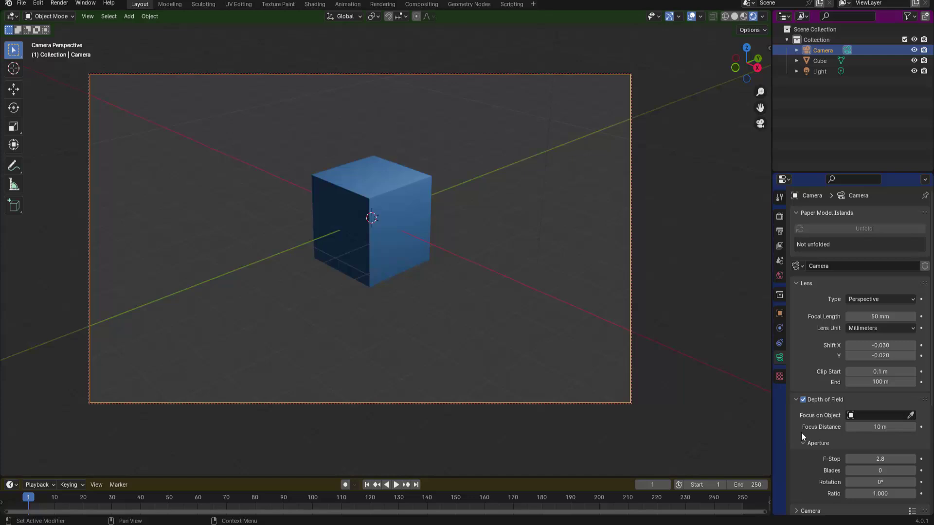
click(795, 399)
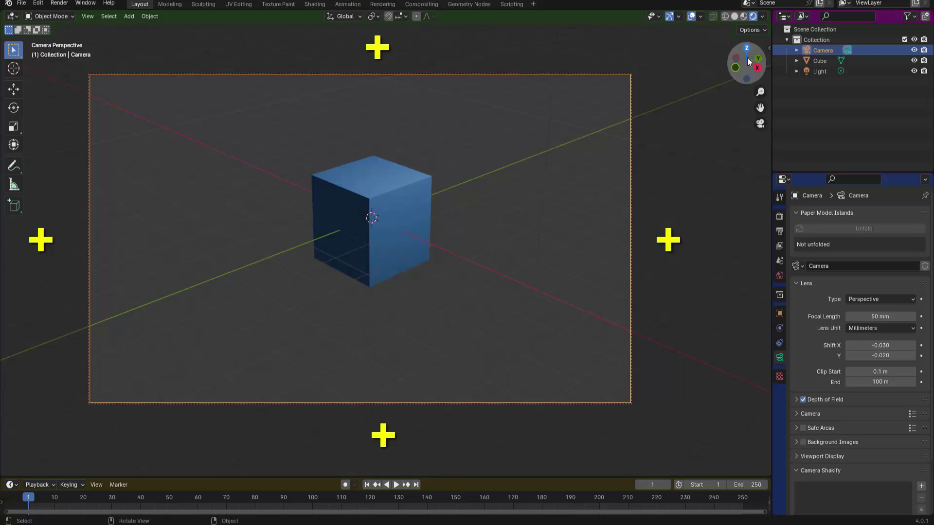
- Switch the viewport to Solid shading and brighten the Viewport background colour to a lighter grey
click(762, 17)
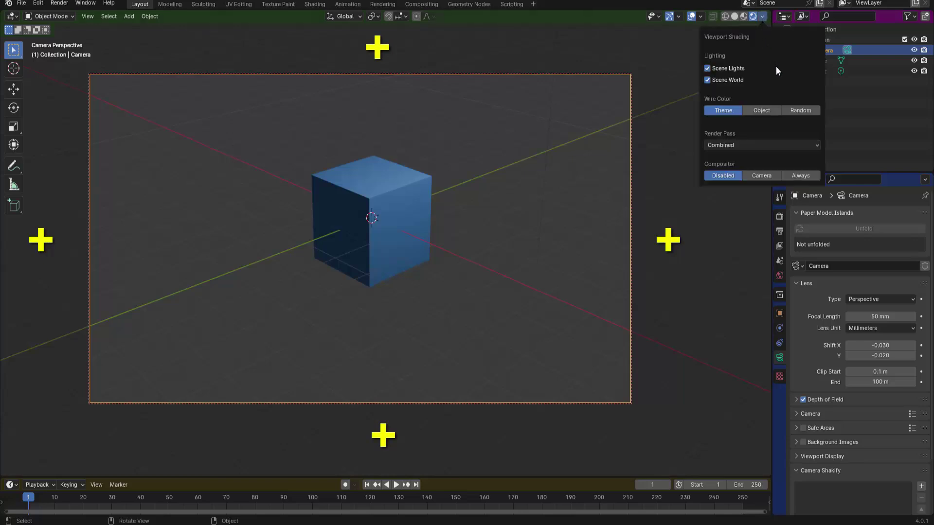
click(734, 17)
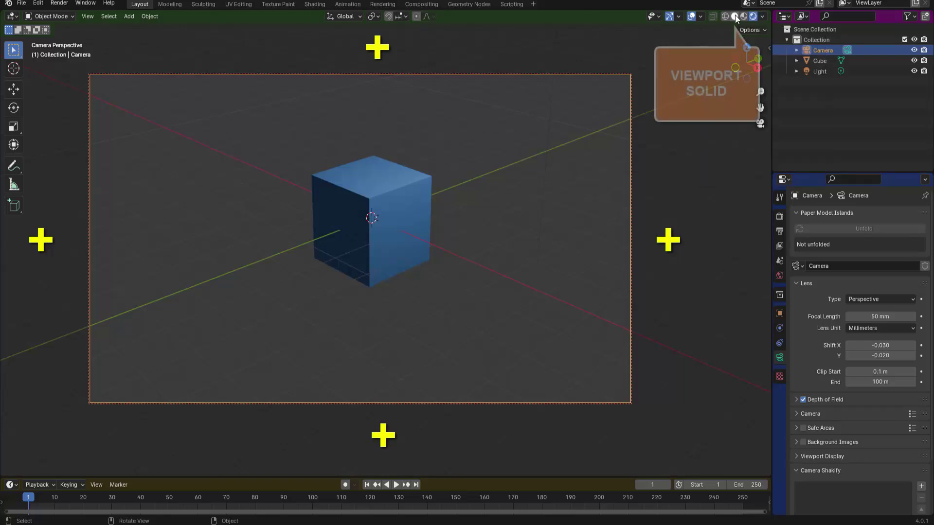
click(762, 16)
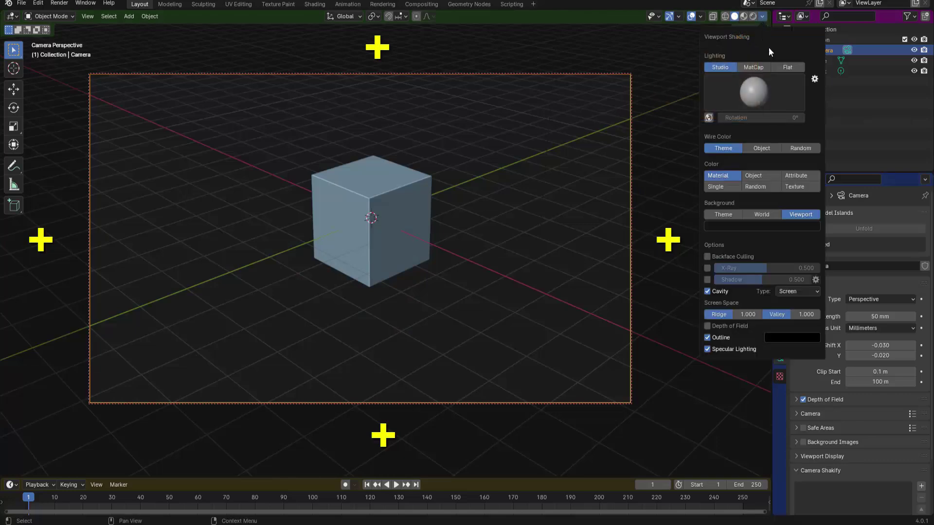
click(774, 223)
drag(781, 209, 822, 209)
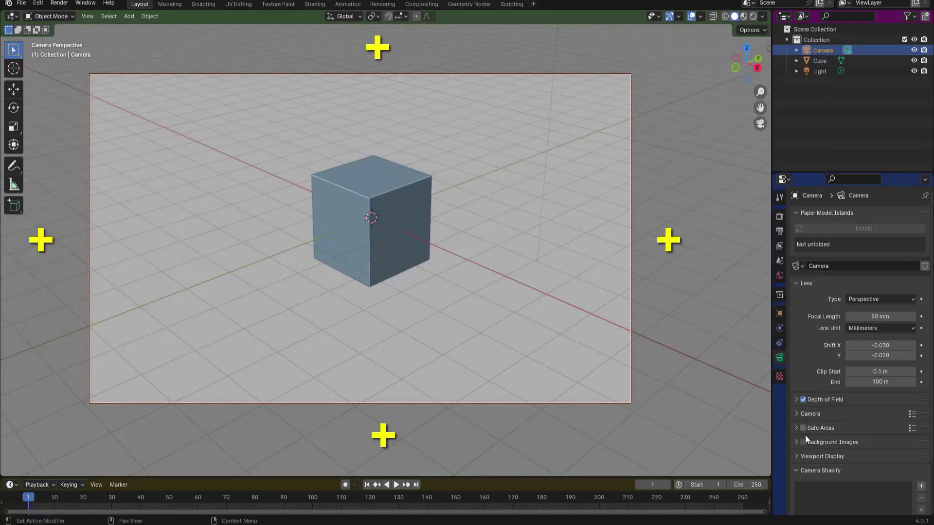
- Try several camera Passepartout values in Viewport Display, ending at 0.720
click(796, 456)
scroll(796, 456, down, 5)
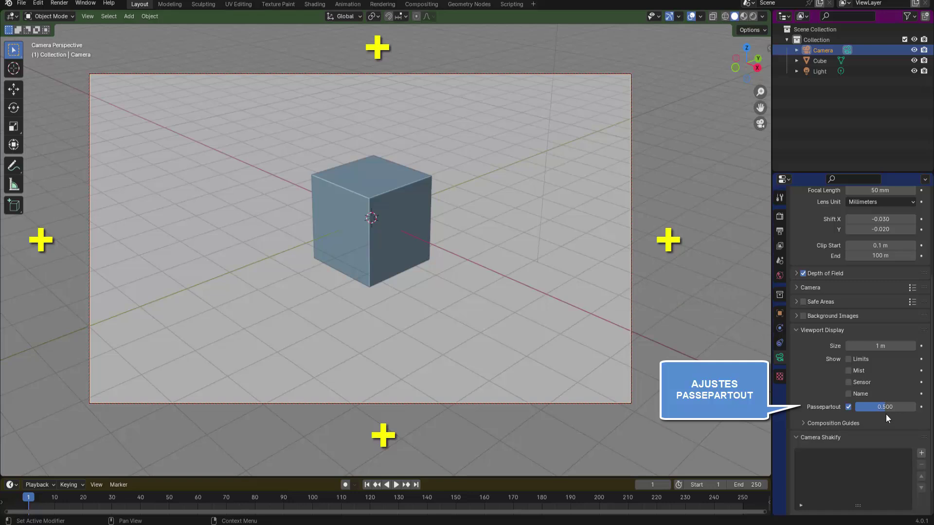
drag(873, 407, 914, 407)
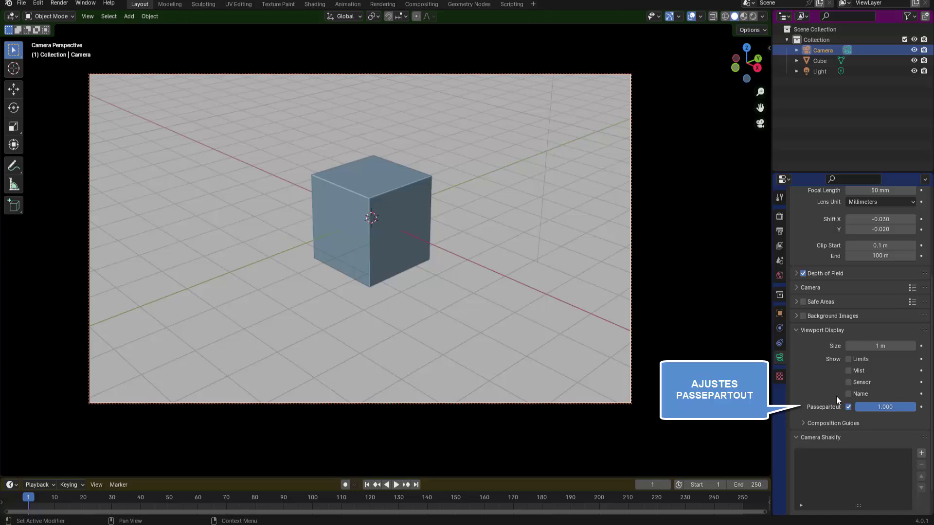
click(890, 407)
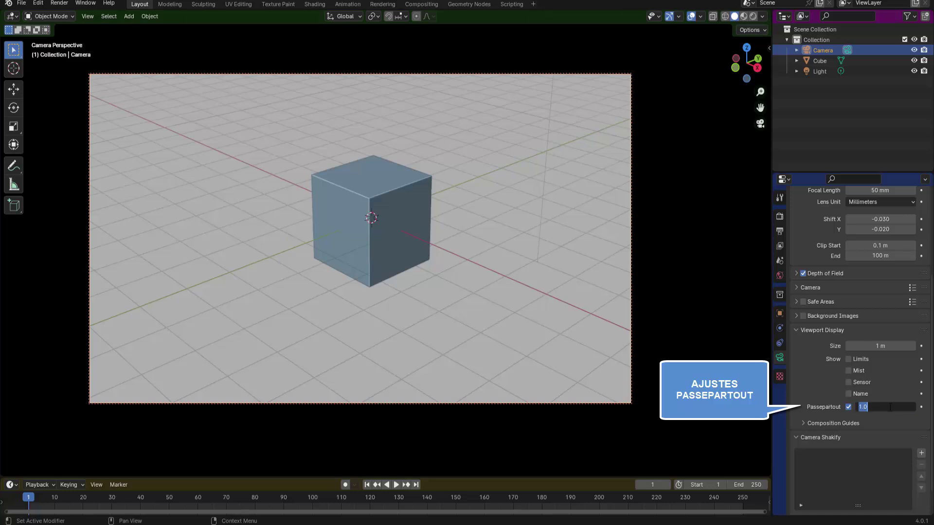
text(0.5)
key(Return)
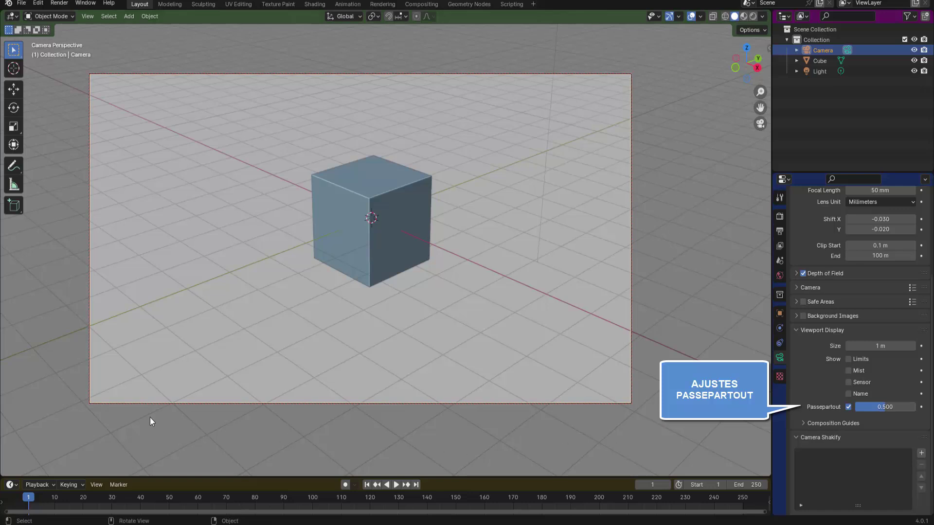
drag(879, 408, 855, 407)
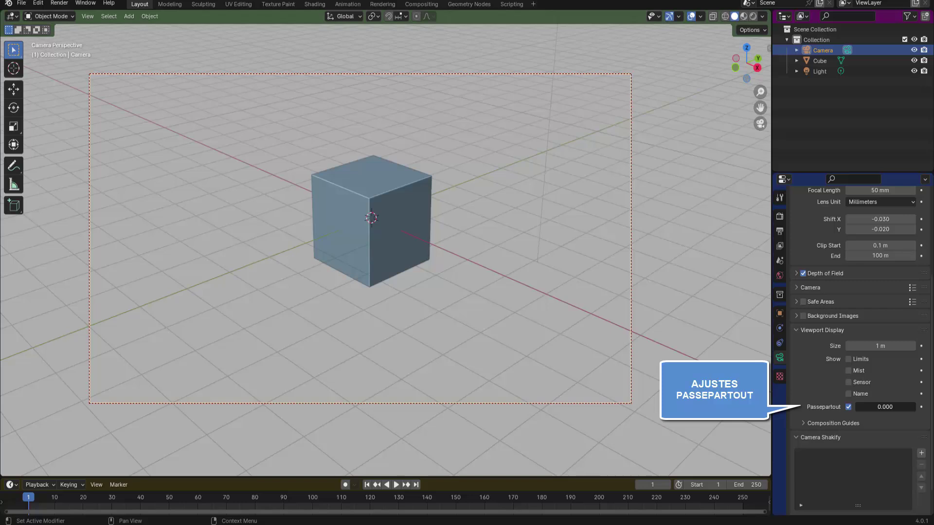
drag(885, 407, 898, 406)
- Turn the camera's Limits, Sensor and Name overlays on, then off again
scroll(602, 229, up, 1)
scroll(849, 413, up, 2)
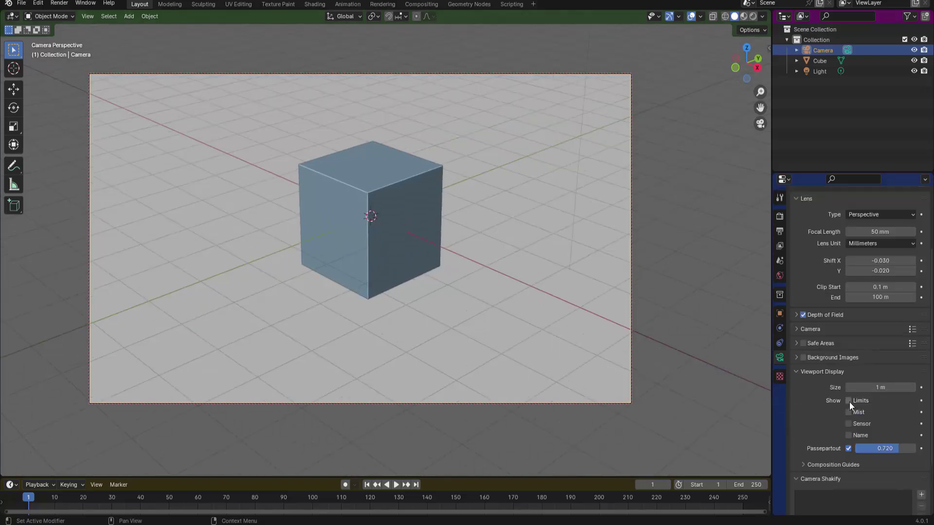
click(848, 400)
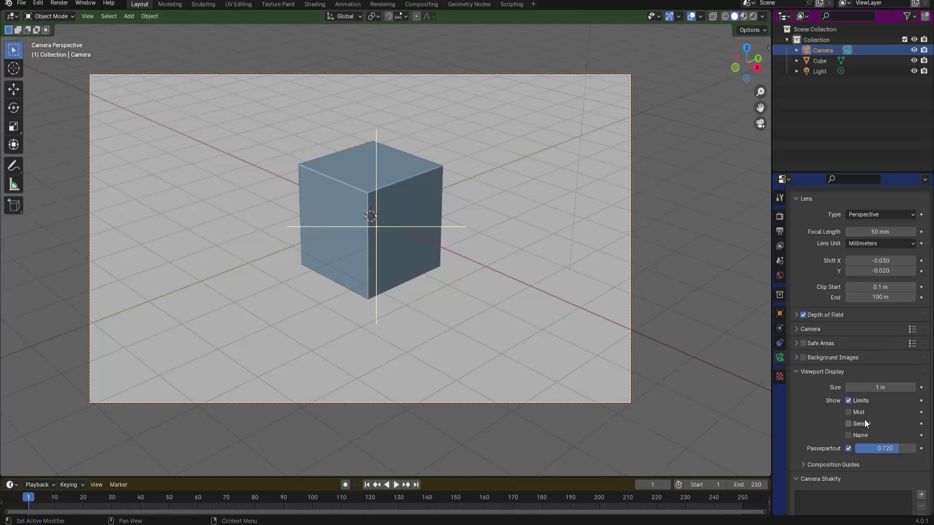
click(849, 424)
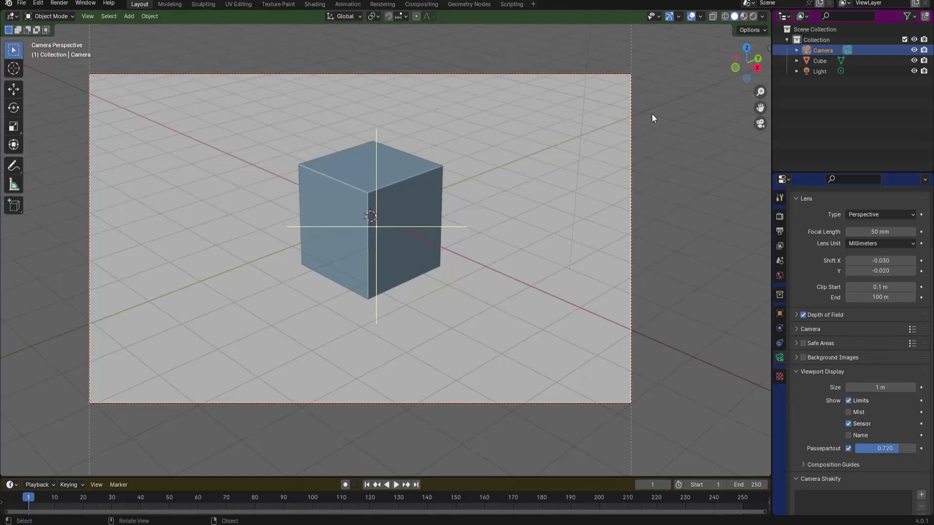
click(848, 435)
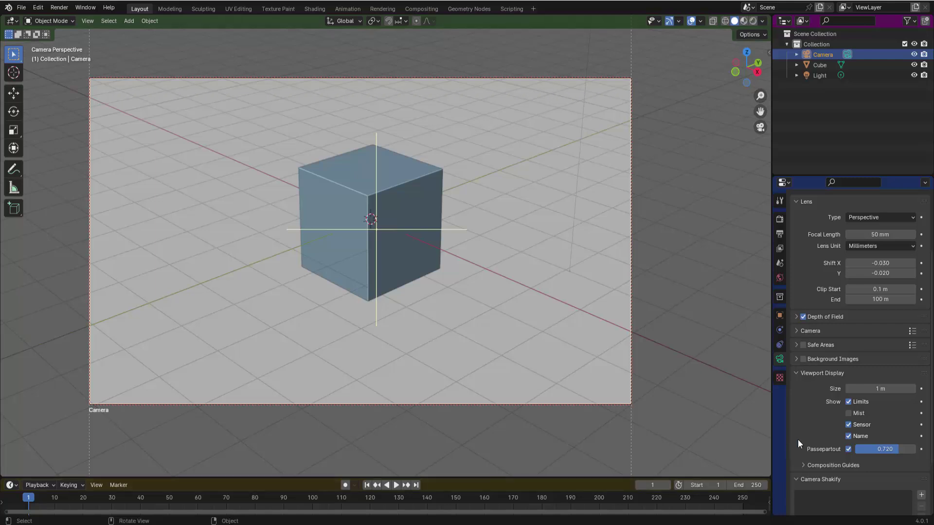
drag(850, 435, 848, 425)
click(849, 403)
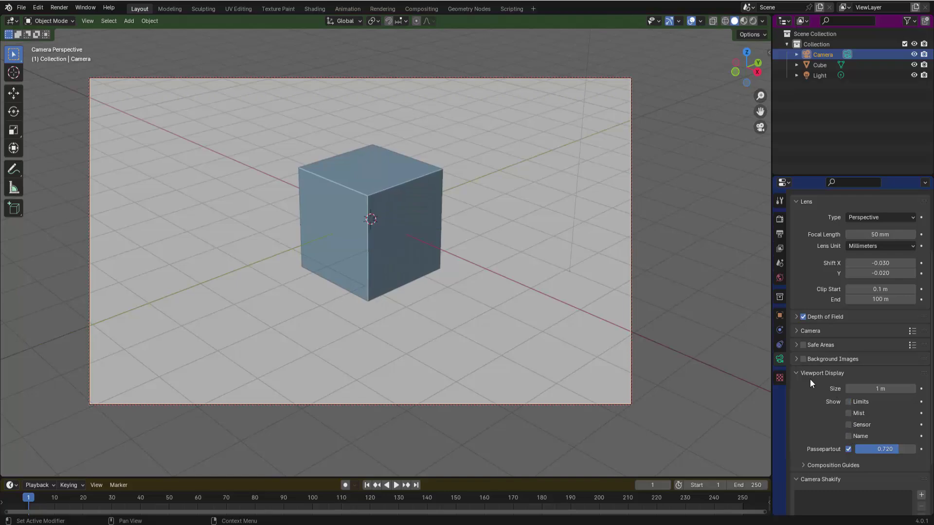
- Orbit to a new viewpoint, align the active camera to it, then return to free perspective
click(796, 372)
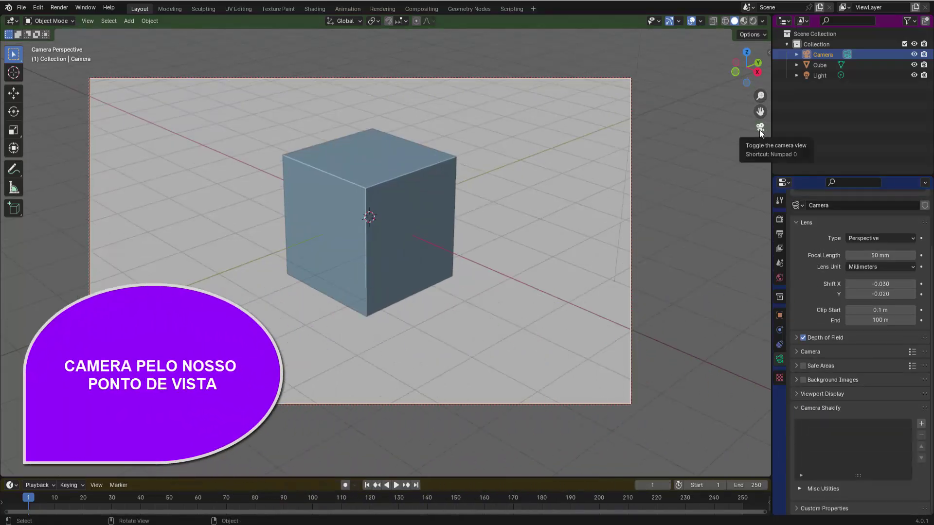
click(759, 128)
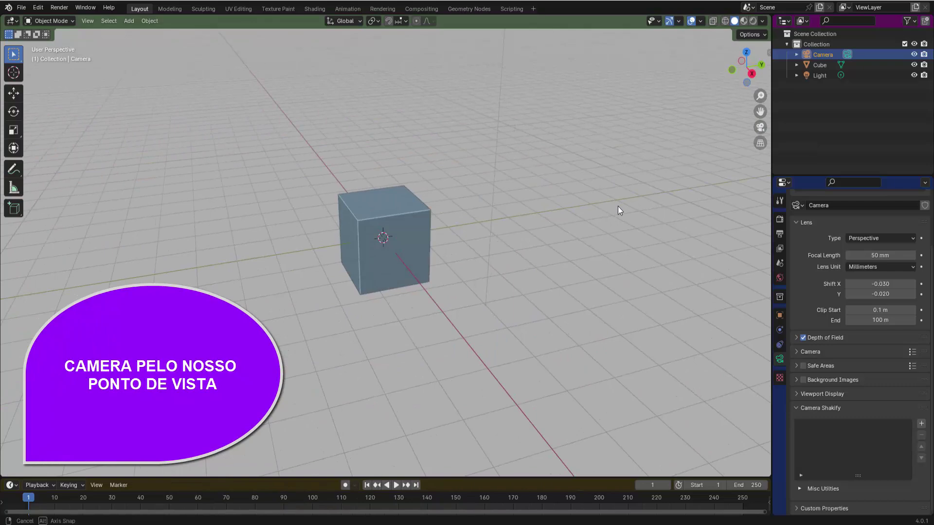
middle_drag(618, 206, 645, 202)
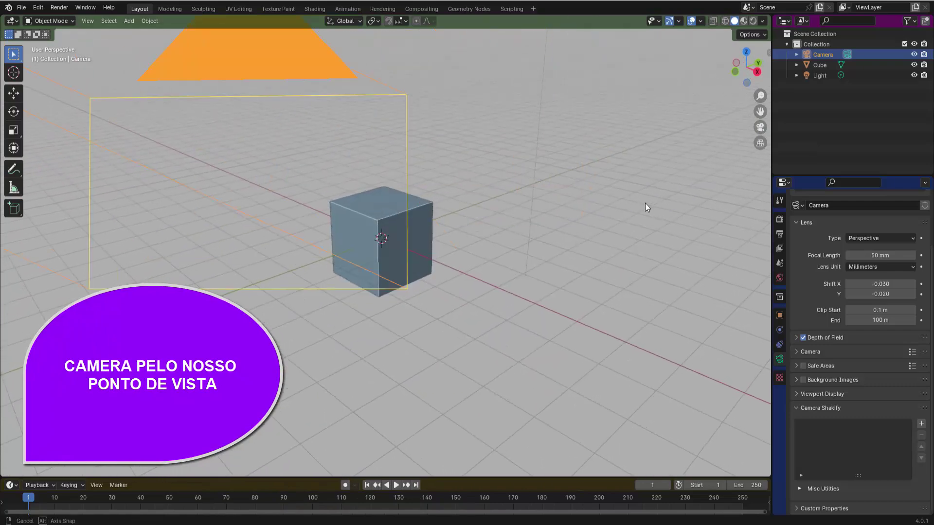
scroll(644, 203, down, 4)
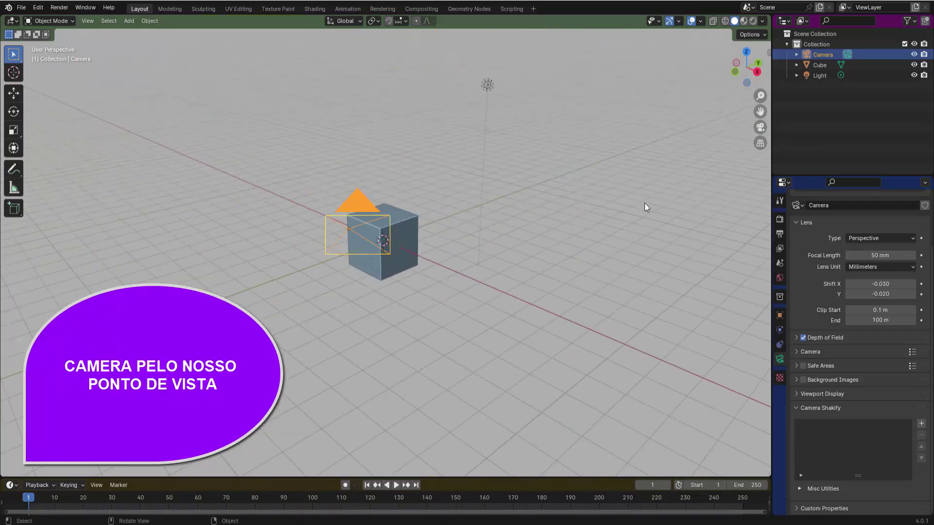
click(93, 23)
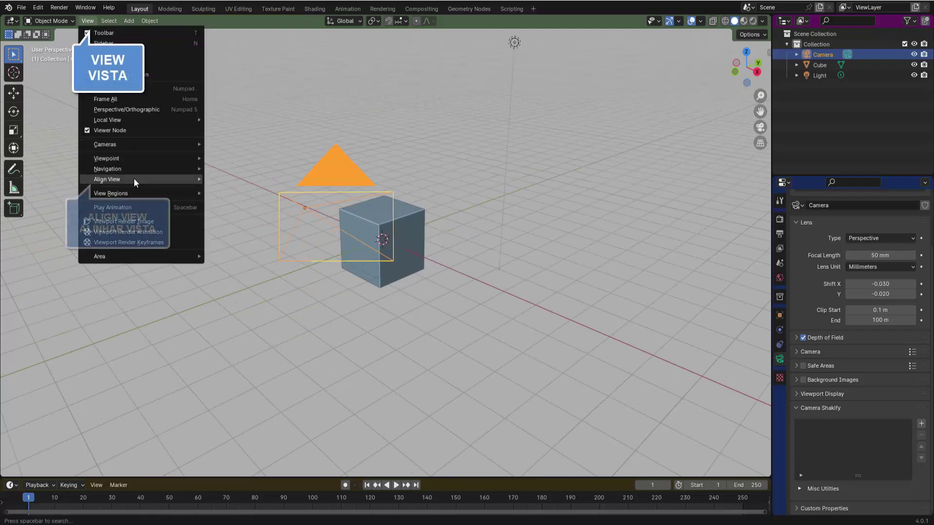
mouse_move(106, 179)
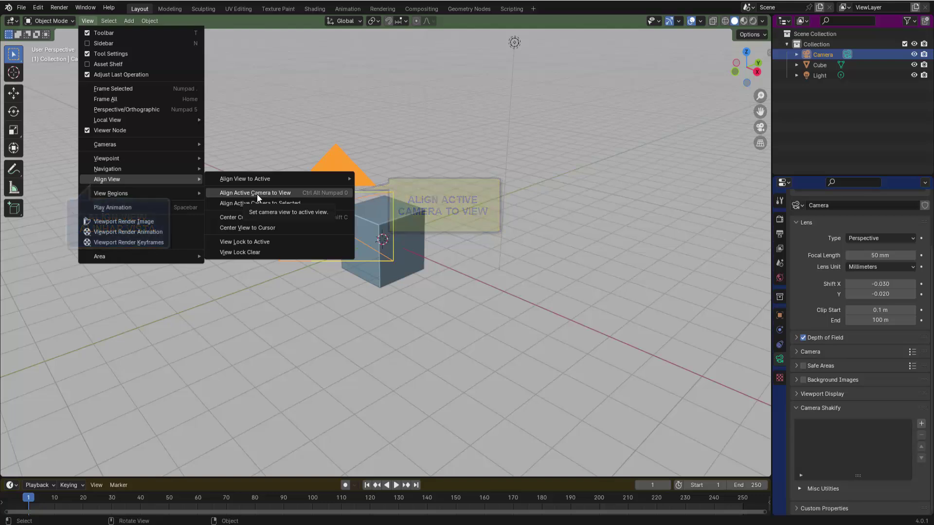
click(256, 194)
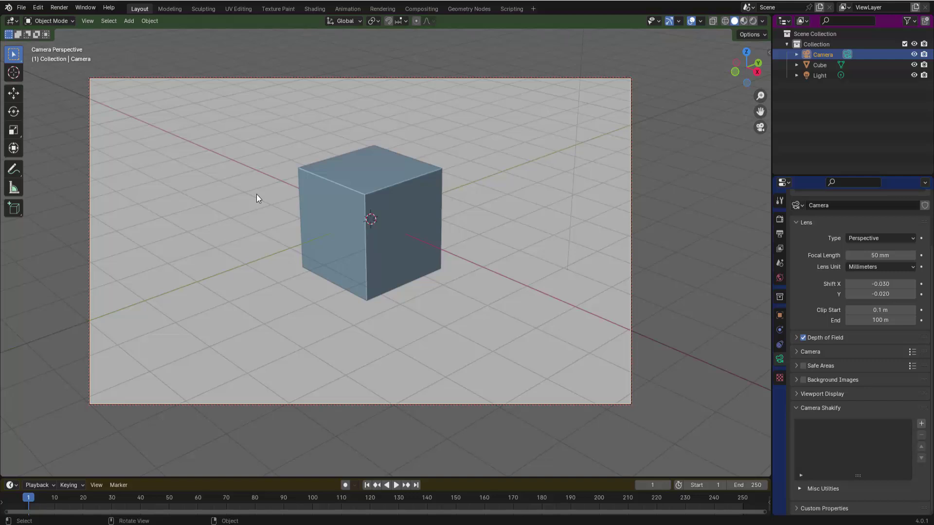
click(758, 127)
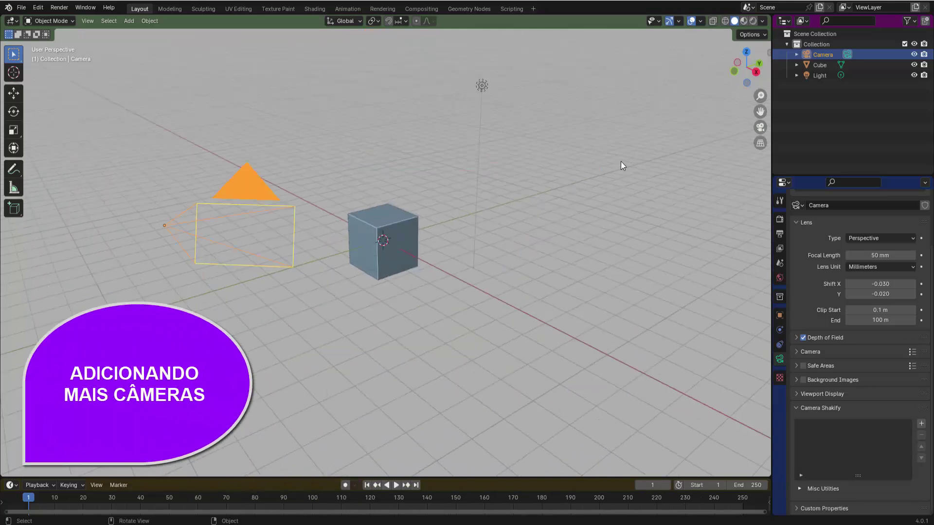
- Add a second camera and move it up along Z above the cube
click(129, 21)
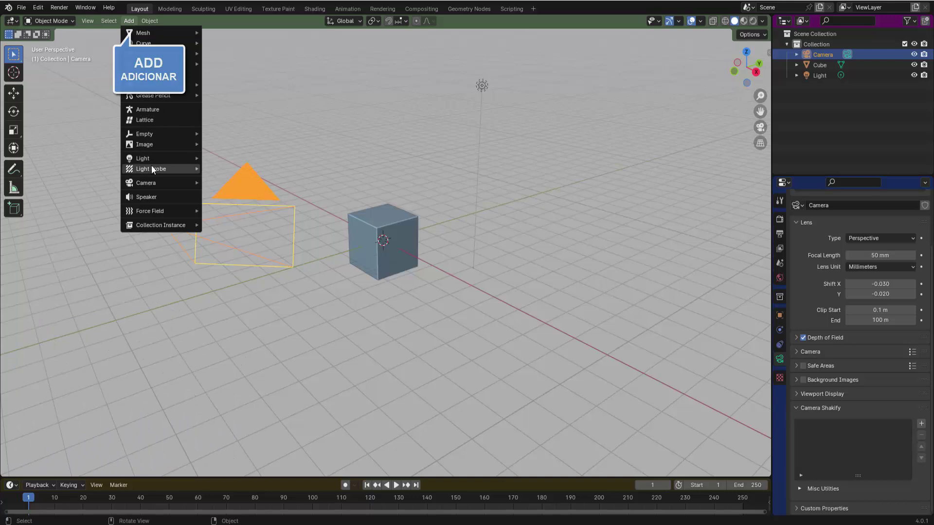
mouse_move(146, 183)
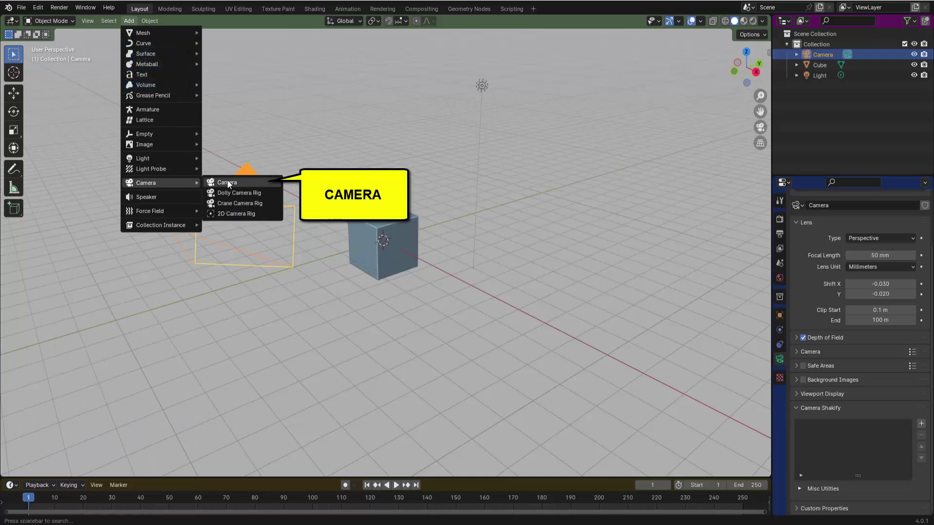
click(227, 183)
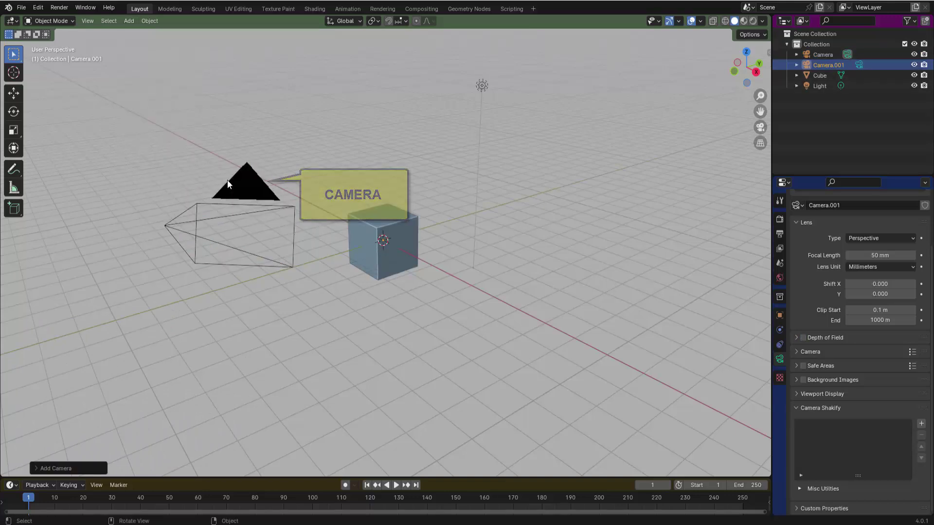
click(14, 93)
drag(382, 200, 395, 35)
middle_drag(396, 43, 392, 119)
- Set the new camera as the active scene camera, then return to a free view
right_click(401, 118)
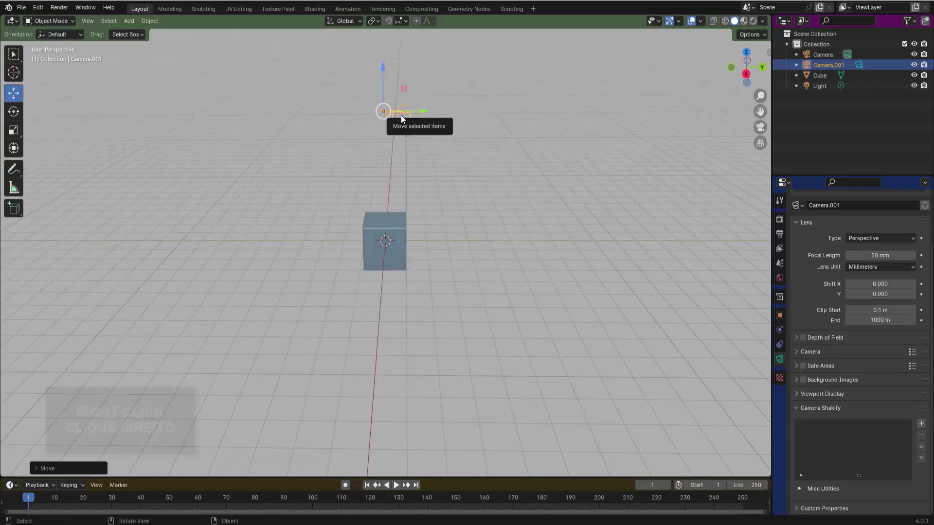
right_click(401, 113)
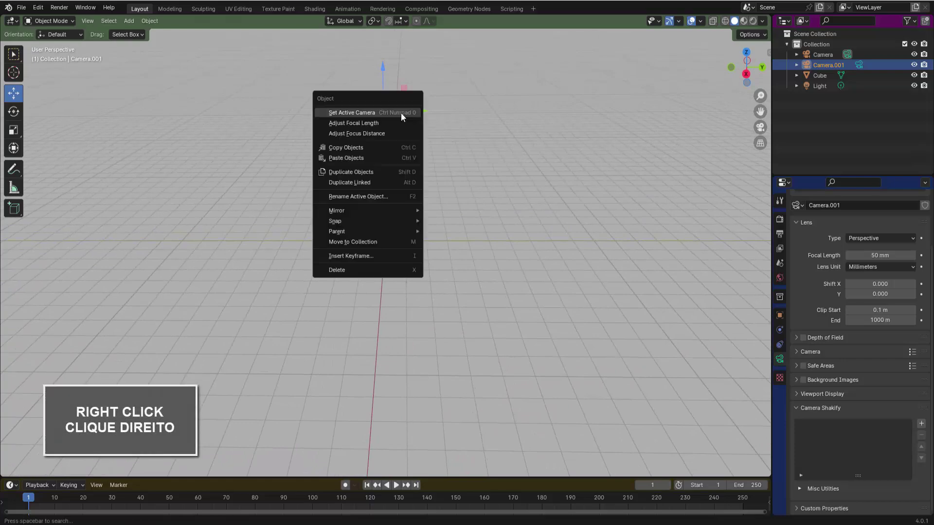
click(352, 112)
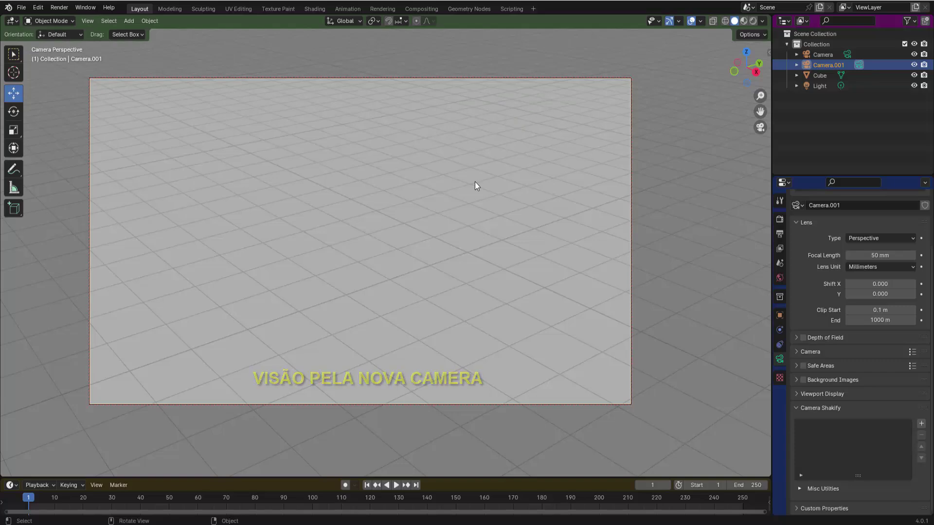
click(760, 127)
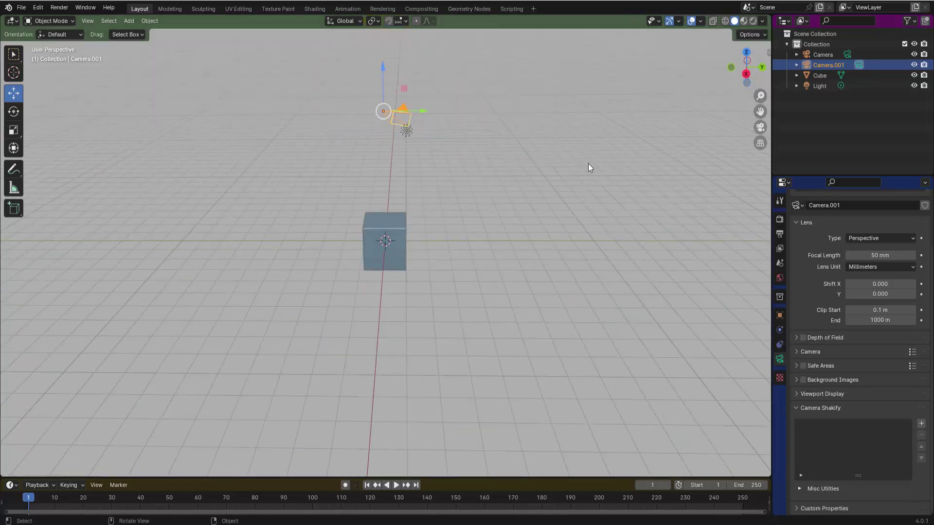
middle_drag(586, 164, 562, 166)
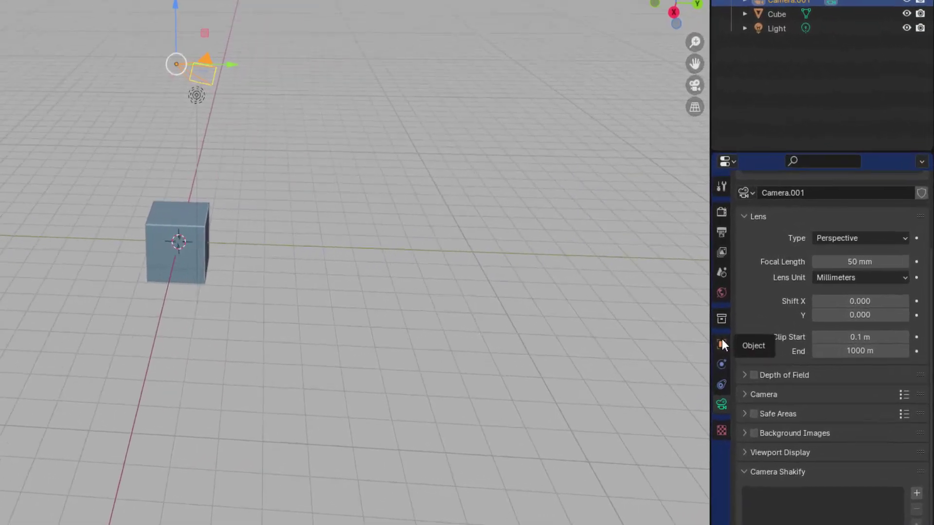
- Set Camera.001's Rotation X, Y and Z all to 0° in Object Properties
click(779, 315)
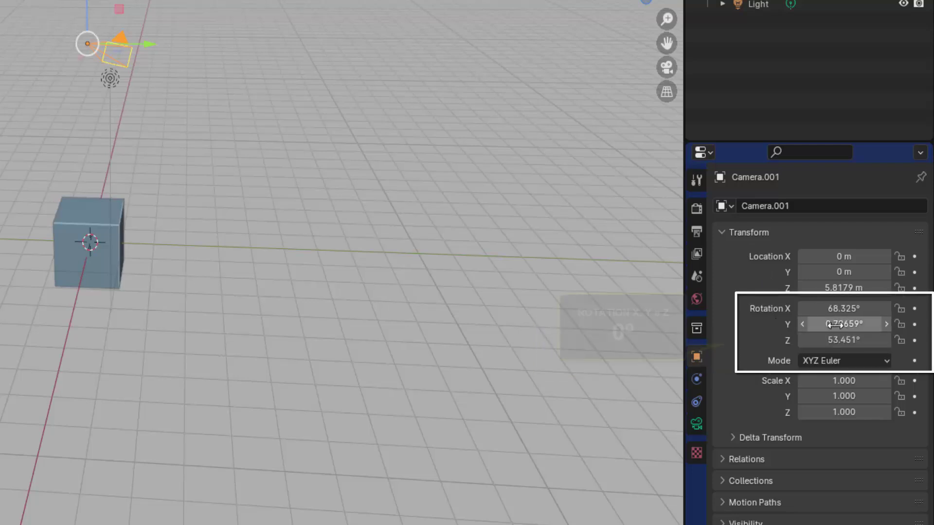
drag(827, 308, 827, 340)
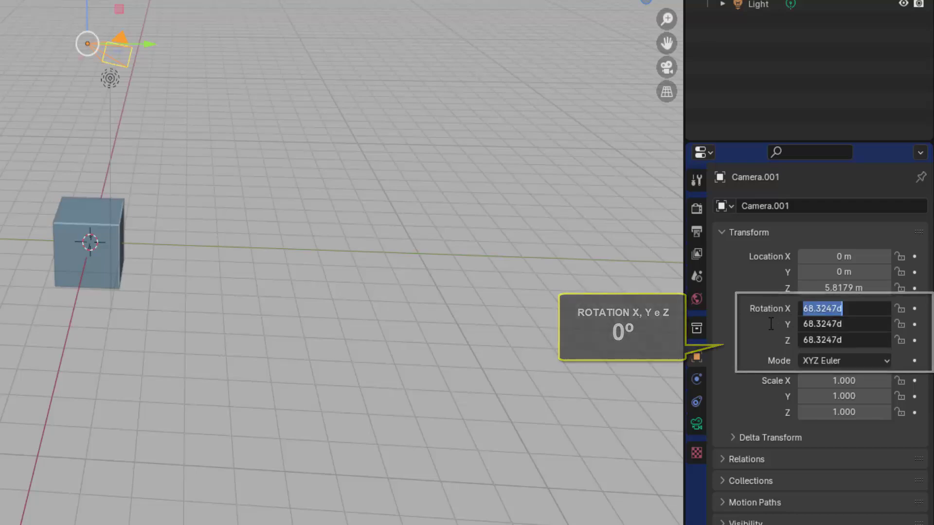
text(0)
key(Return)
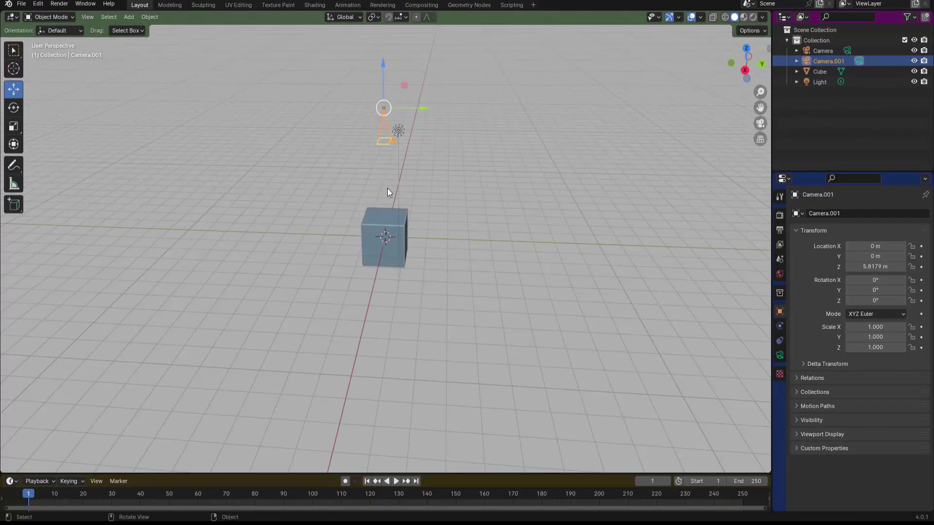
- Make Camera.001 active, raise it to Z 8.4546 m, then zoom out in free view
right_click(382, 116)
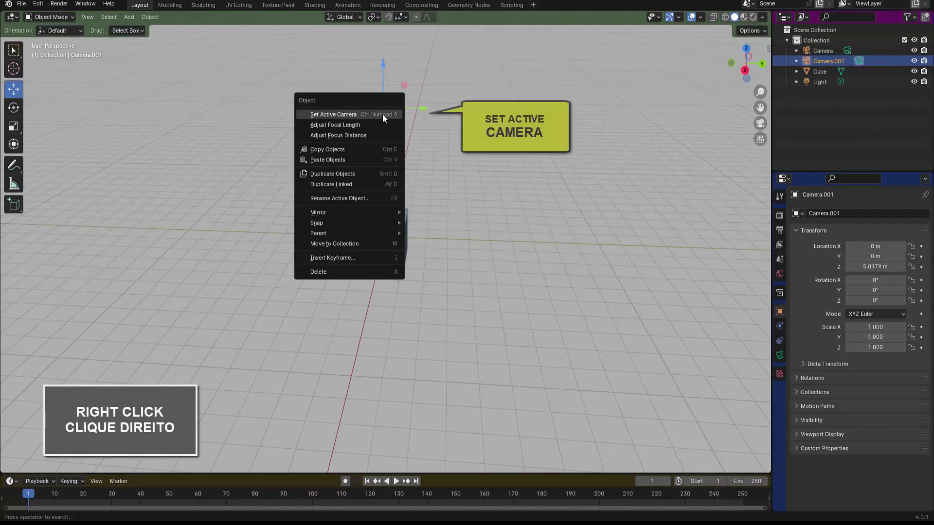
click(382, 115)
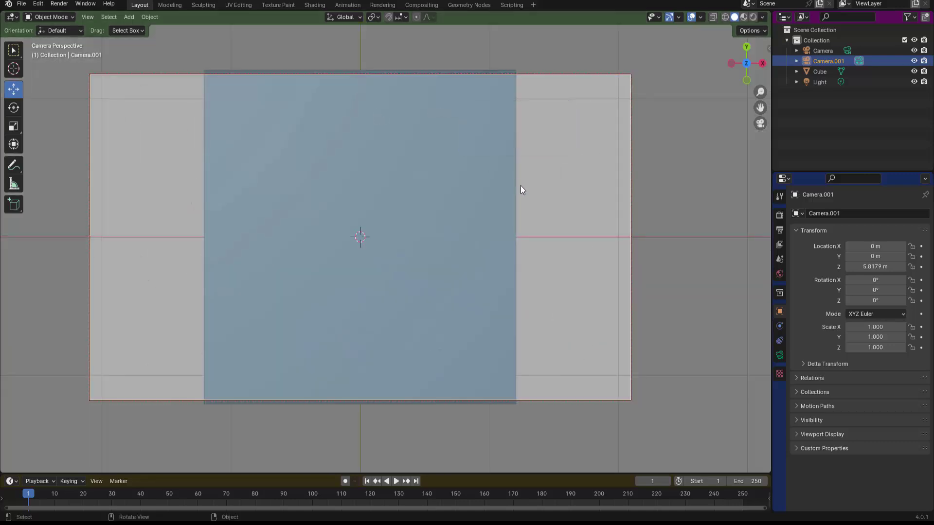
scroll(529, 195, down, 2)
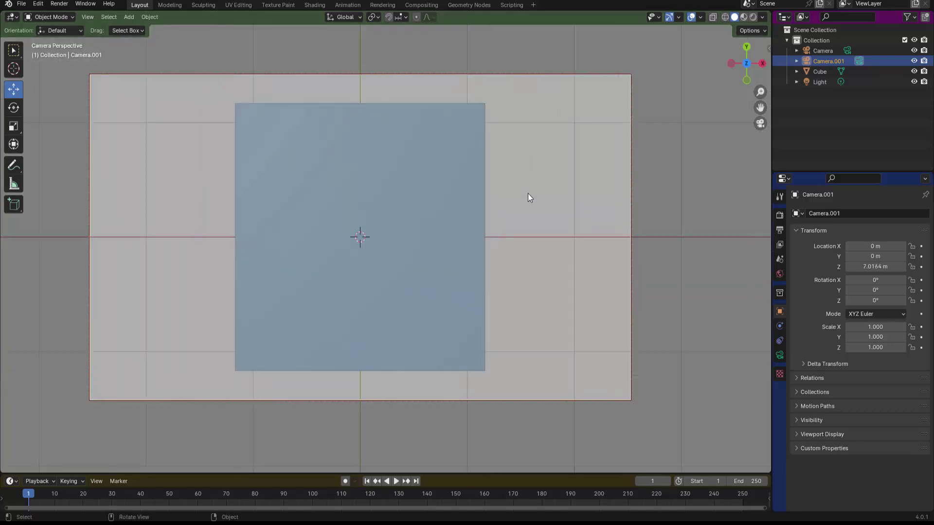
scroll(529, 196, down, 2)
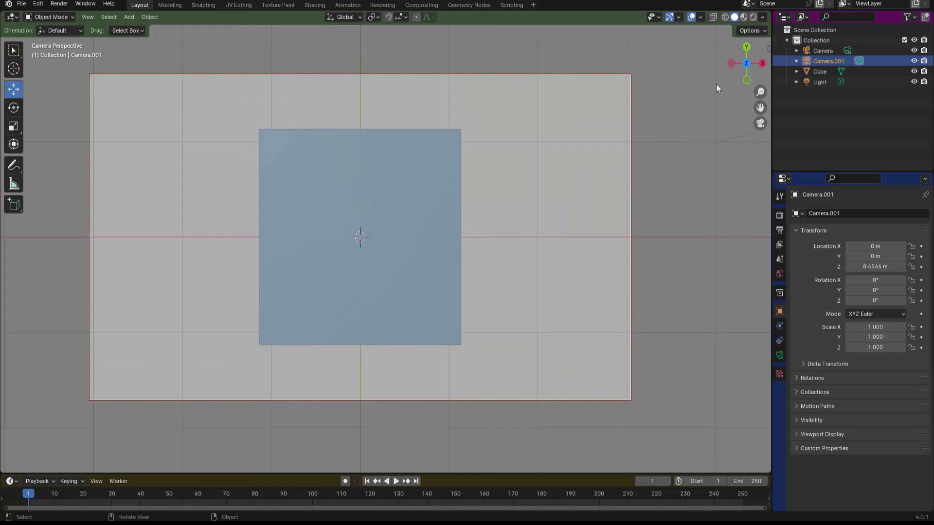
click(760, 124)
scroll(570, 180, down, 1)
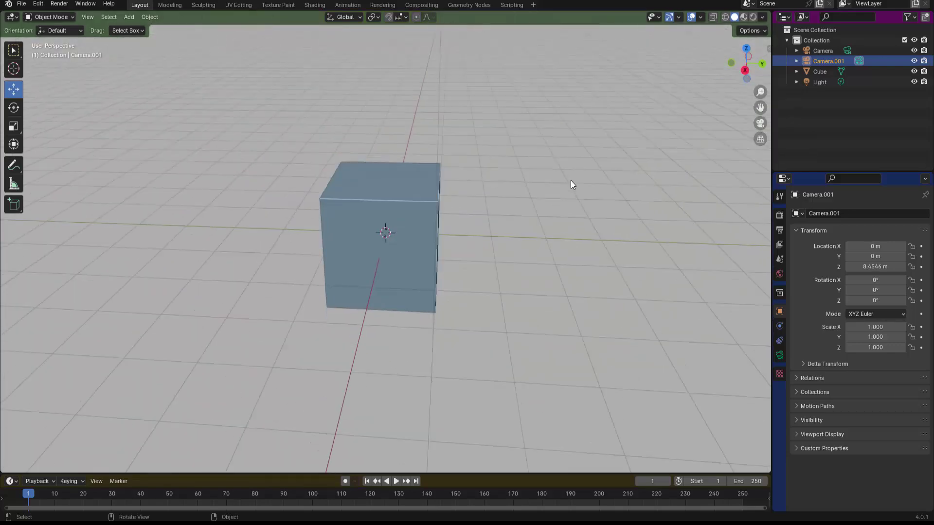
scroll(554, 173, down, 3)
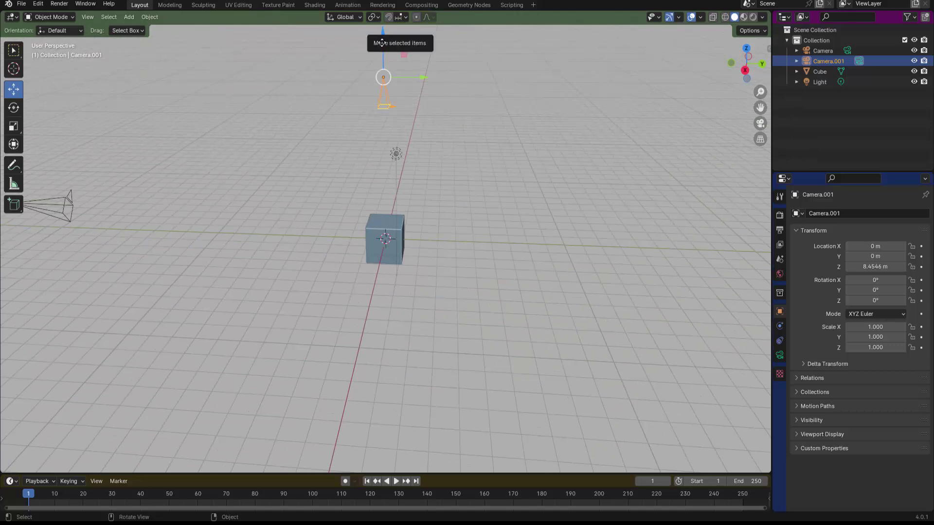
- Move Camera.001 to Y −6.5172 m, Z 5.6369 m and tilt it 43.217° about X toward the cube
drag(382, 32, 384, 93)
drag(423, 128, 304, 125)
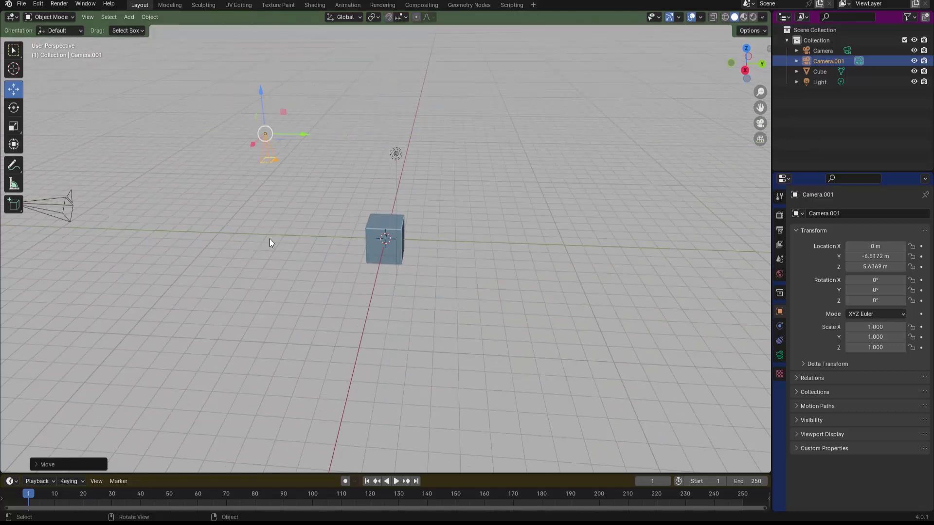
key(r)
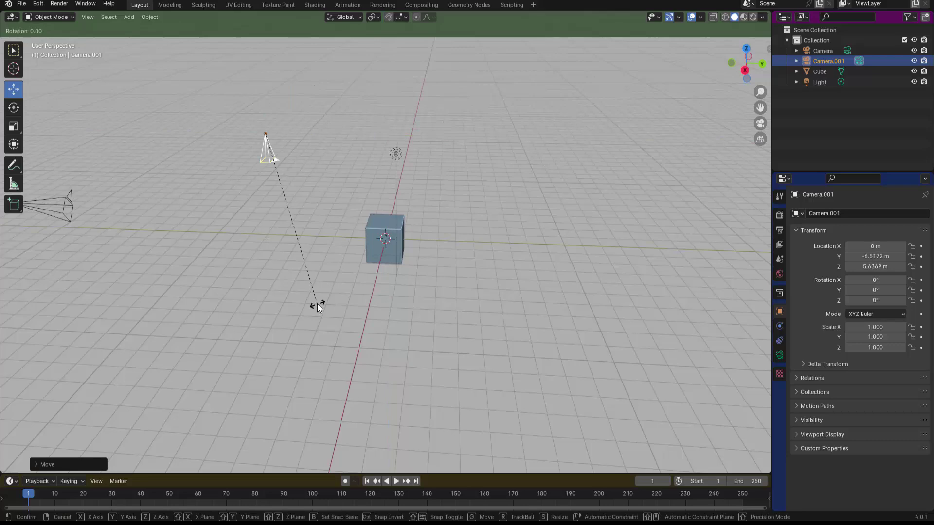
key(x)
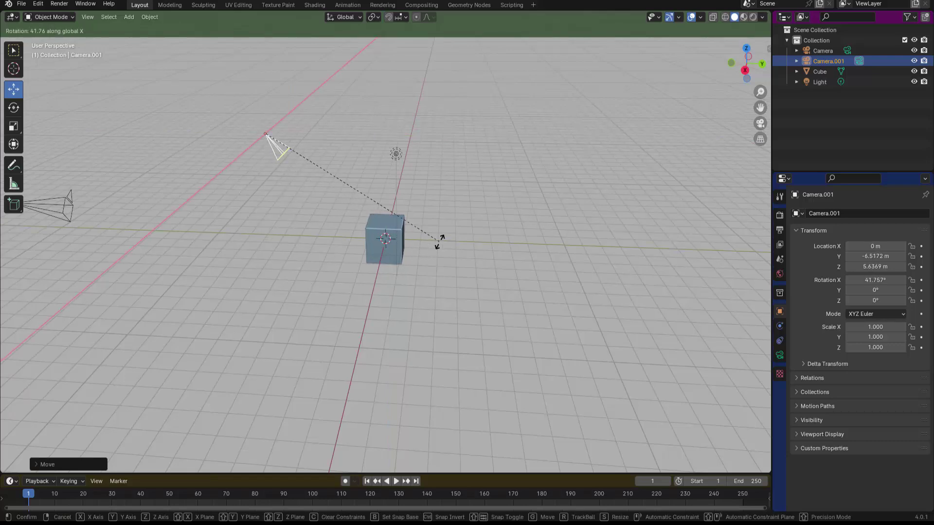
click(442, 235)
mouse_move(442, 235)
middle_down()
mouse_move(252, 305)
mouse_move(319, 300)
middle_up()
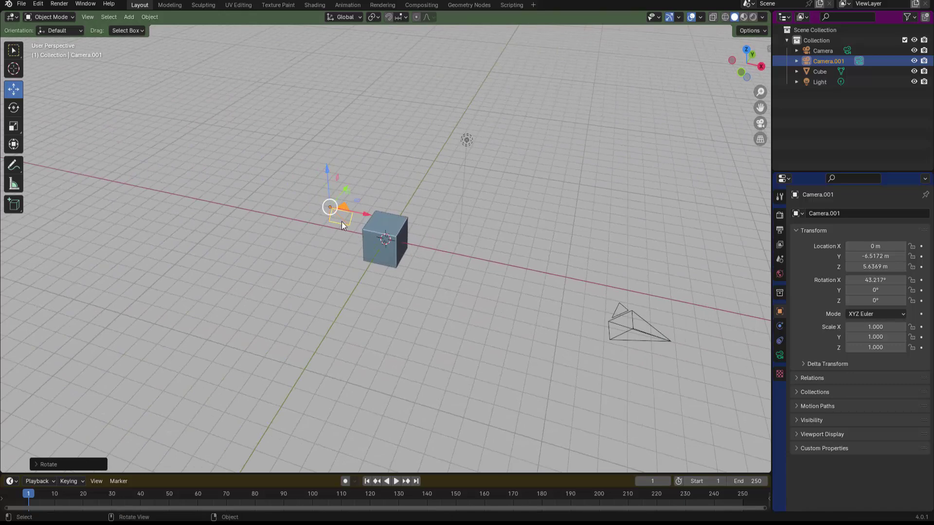
mouse_move(342, 266)
middle_down()
mouse_move(337, 273)
mouse_move(340, 247)
middle_up()
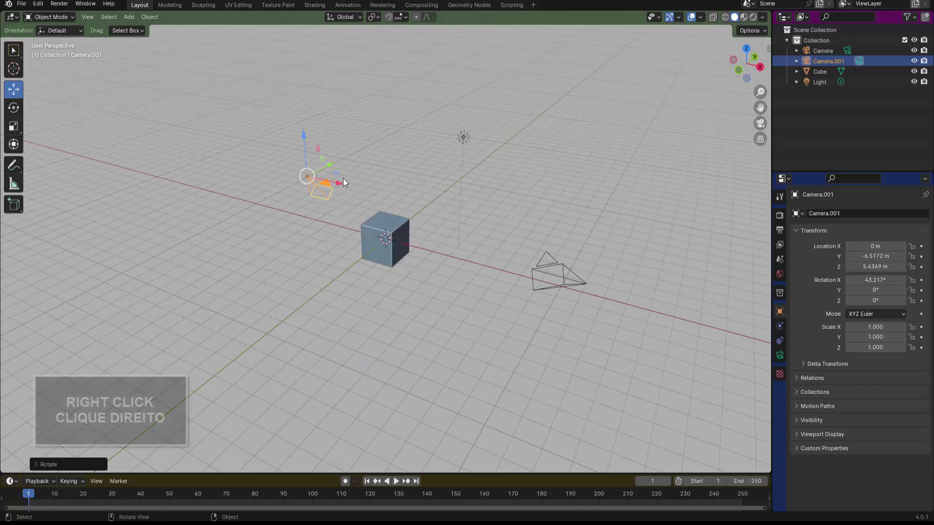
- Set Camera.001 as active camera and reframe the centred cube, ending near Y −7.90 m, Z 8.27 m
right_click(323, 186)
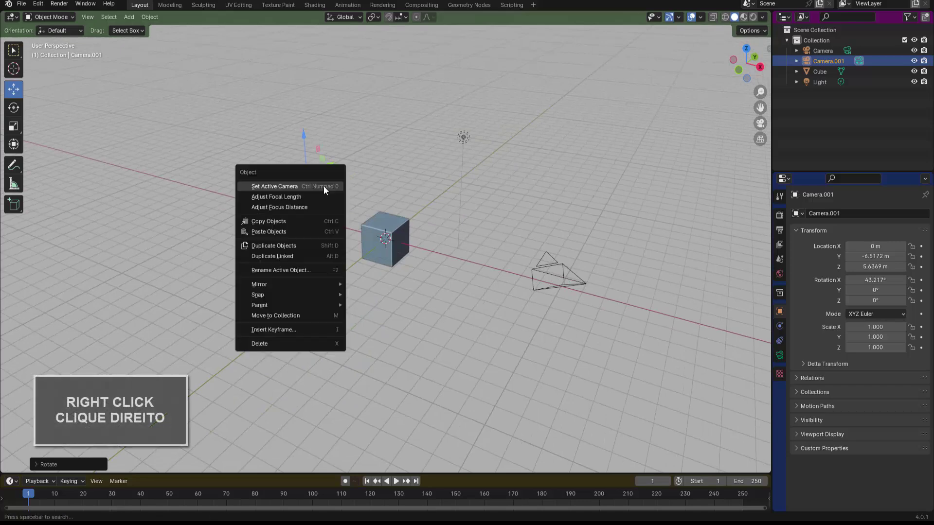
click(292, 187)
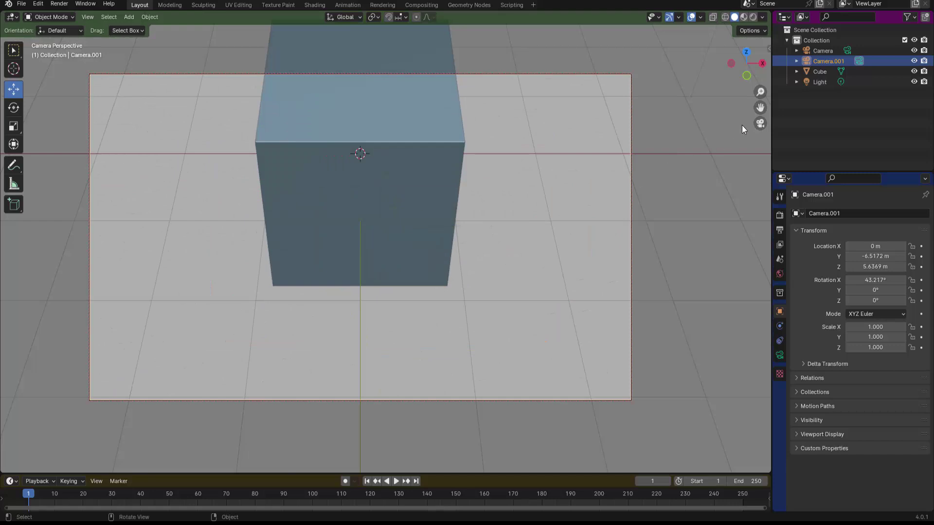
drag(758, 108, 754, 184)
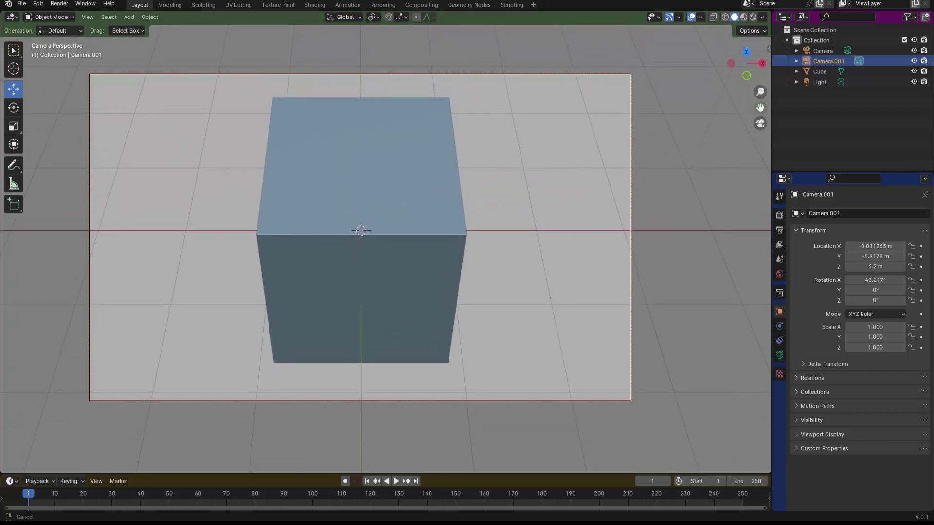
drag(760, 92, 759, 116)
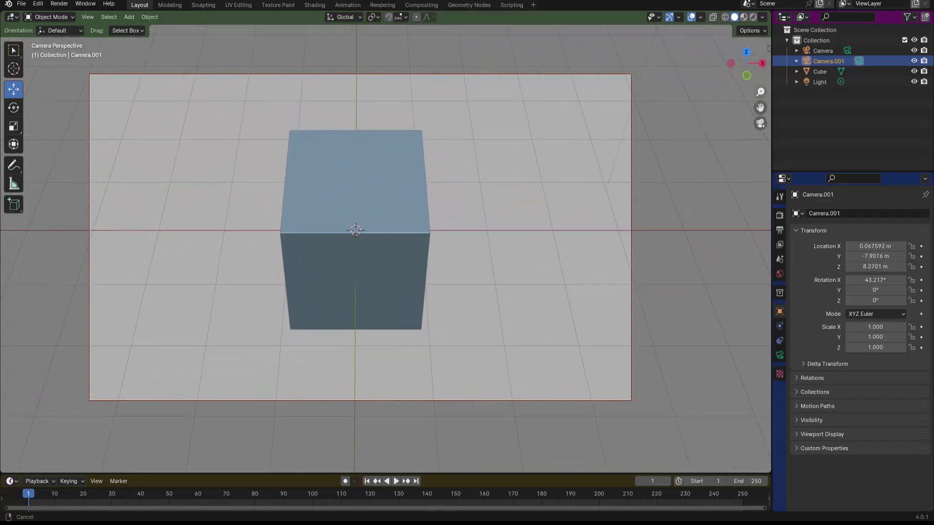
- Leave camera view and zoom out in the free perspective view
click(760, 123)
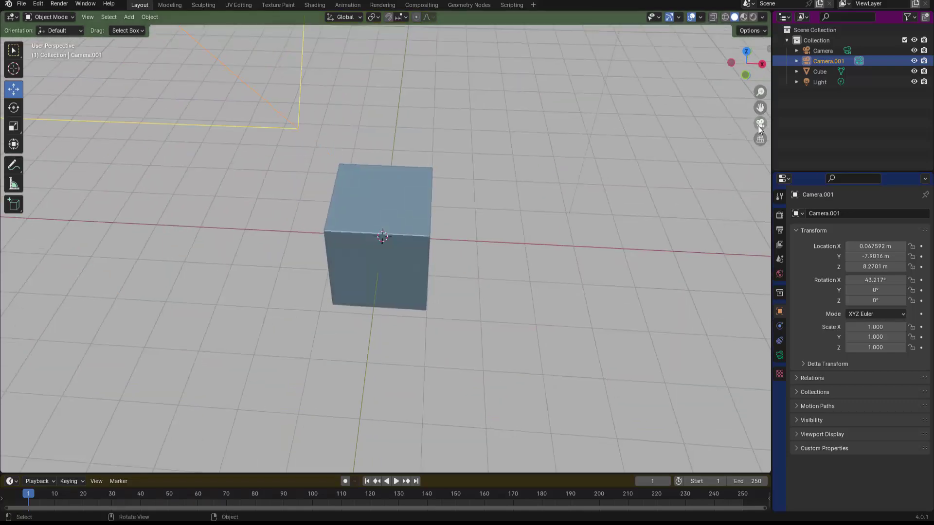
scroll(656, 178, down, 5)
scroll(656, 178, down, 1)
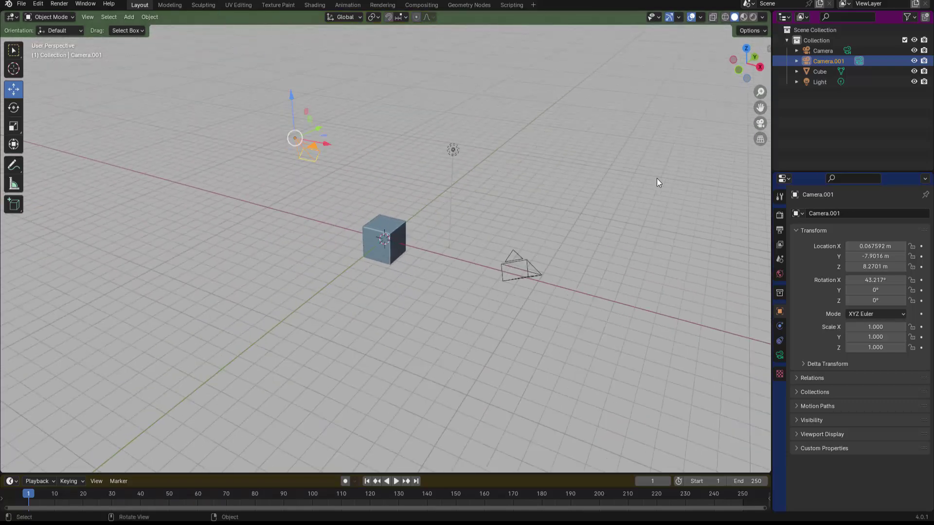
- Select the original Camera and set it as the active camera, viewing the cube diagonally
click(515, 265)
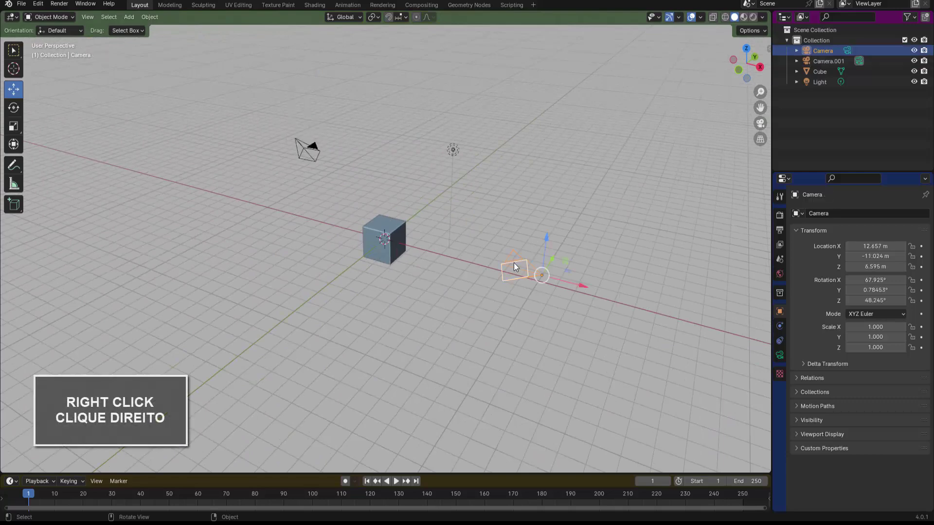
right_click(514, 263)
click(492, 263)
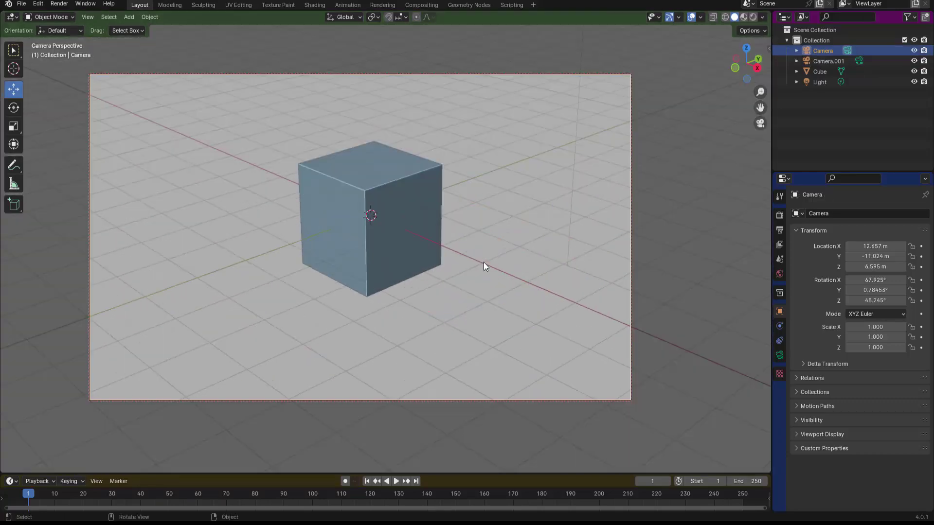